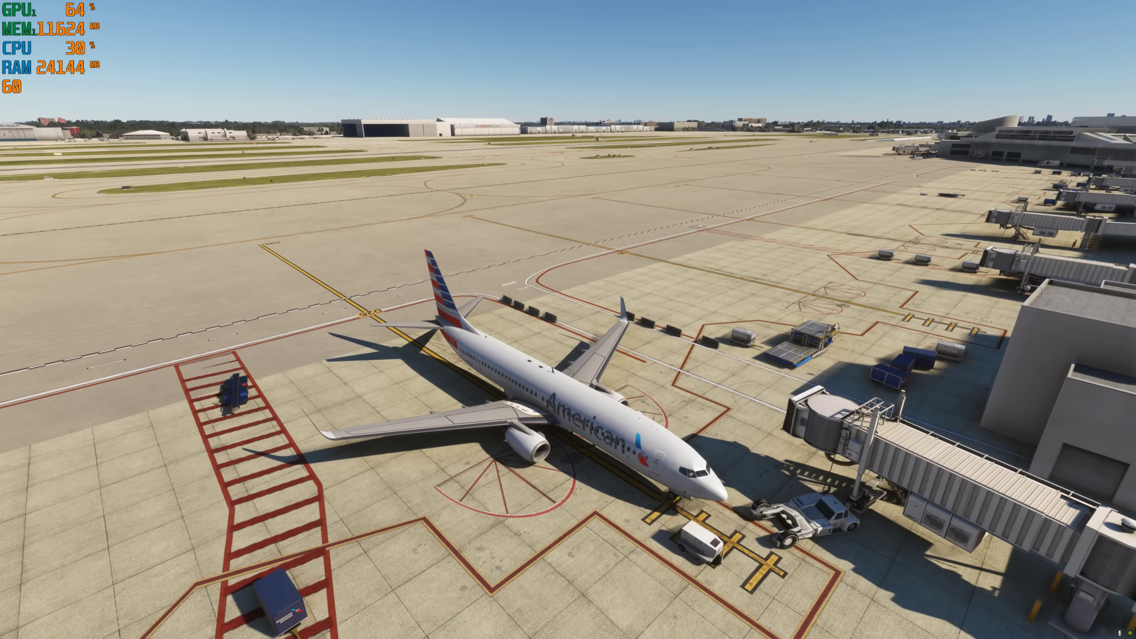
# Examine the display, DLSS and frame generation options in the graphics settings and return to the external aircraft view.
pyautogui.press('Escape')
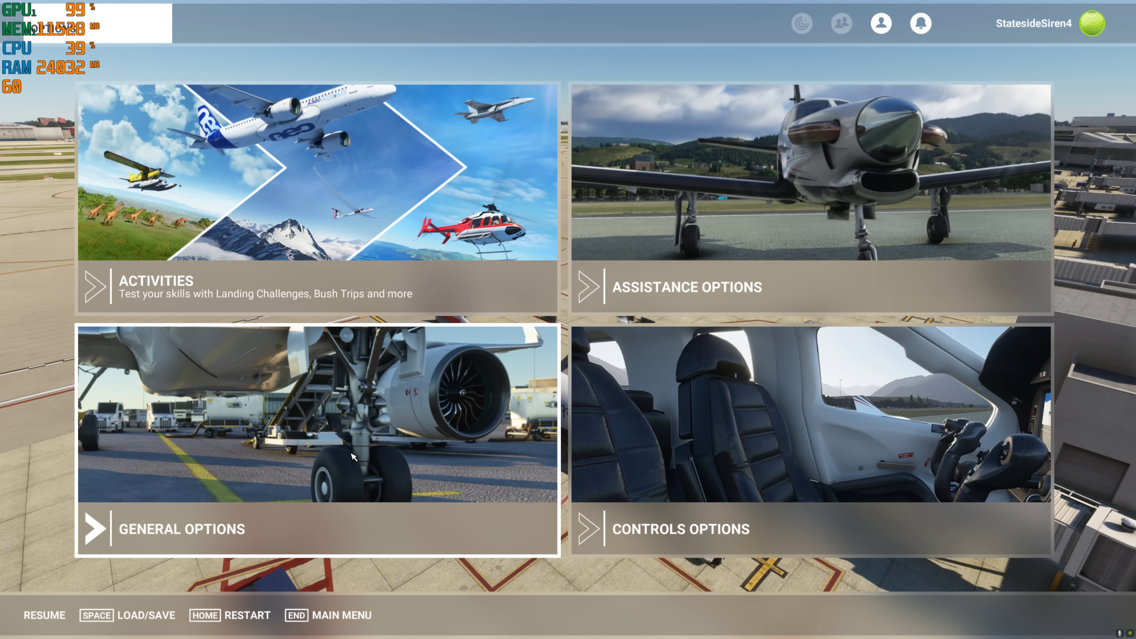
pyautogui.click(90, 524)
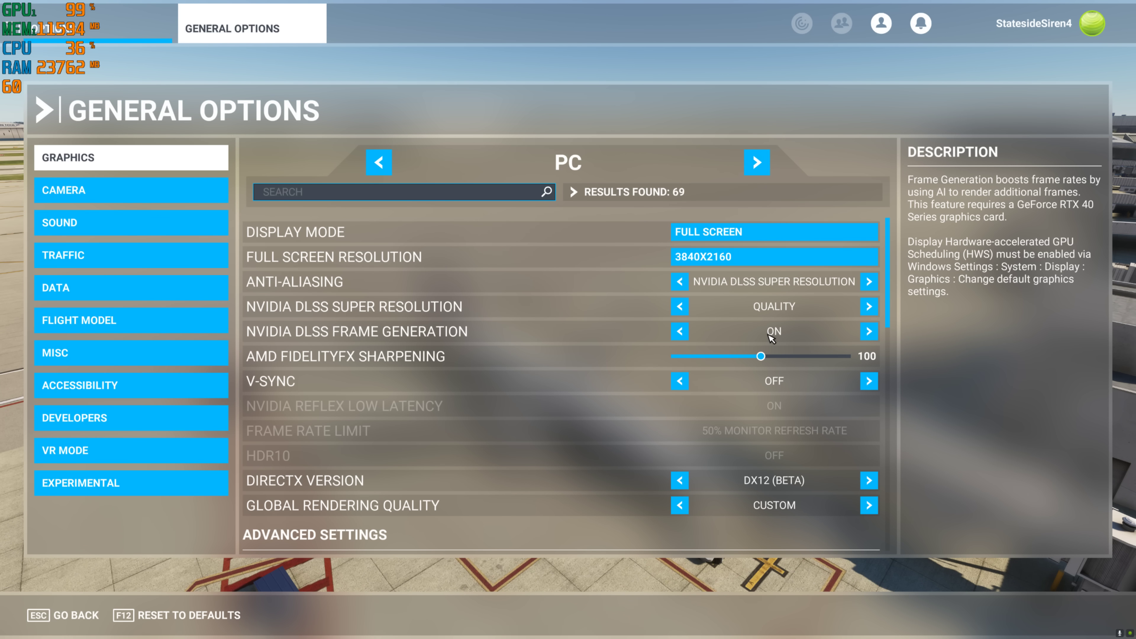
pyautogui.click(76, 617)
pyautogui.click(48, 615)
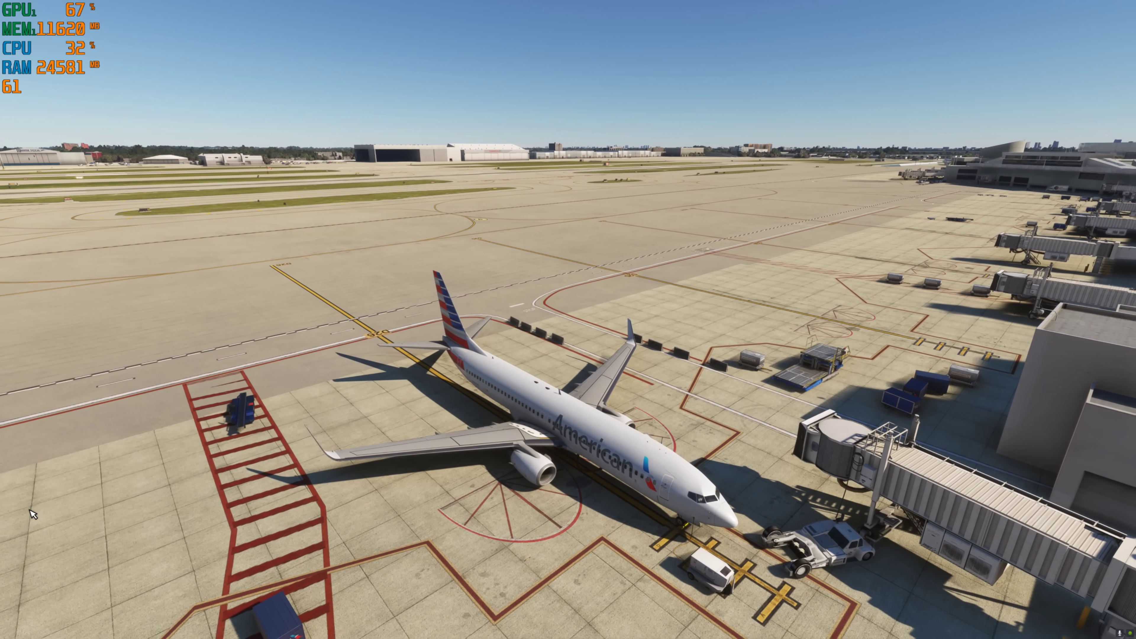
pyautogui.moveTo(527, 521); pyautogui.dragTo(528, 510)
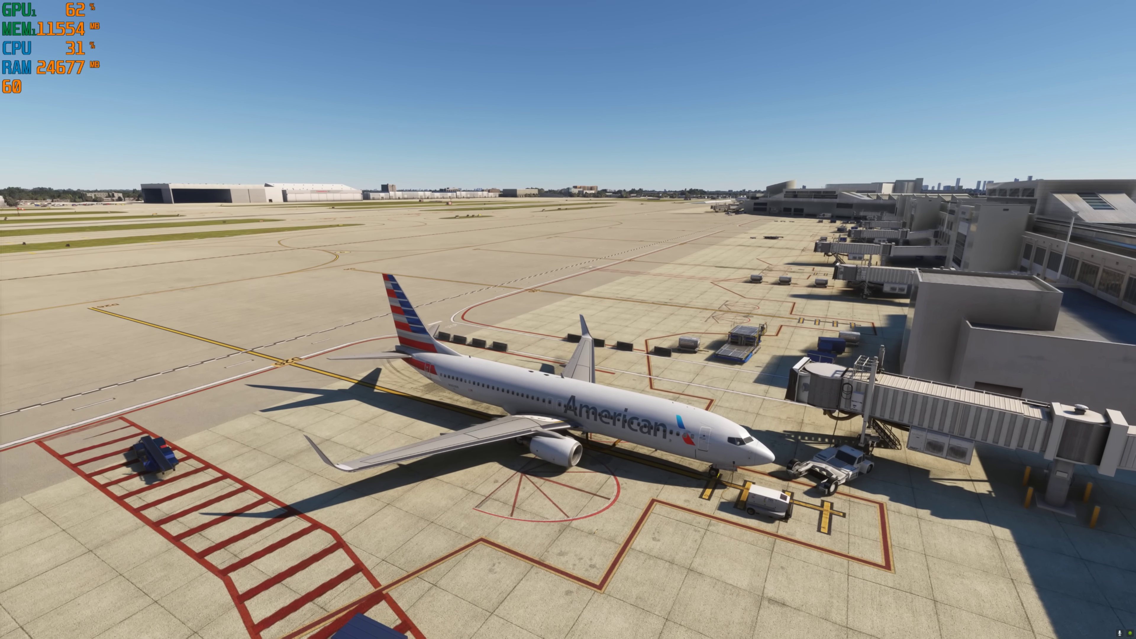
# Set Anisotropic Filtering to Off in the graphics options and save the change.
pyautogui.press('Escape')
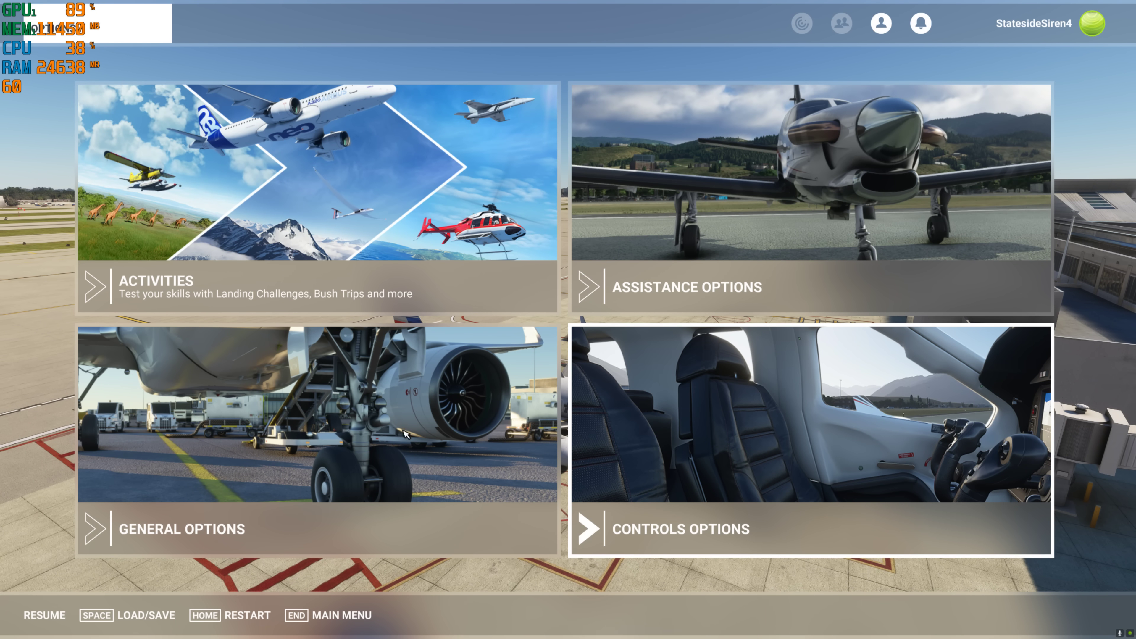
pyautogui.click(361, 449)
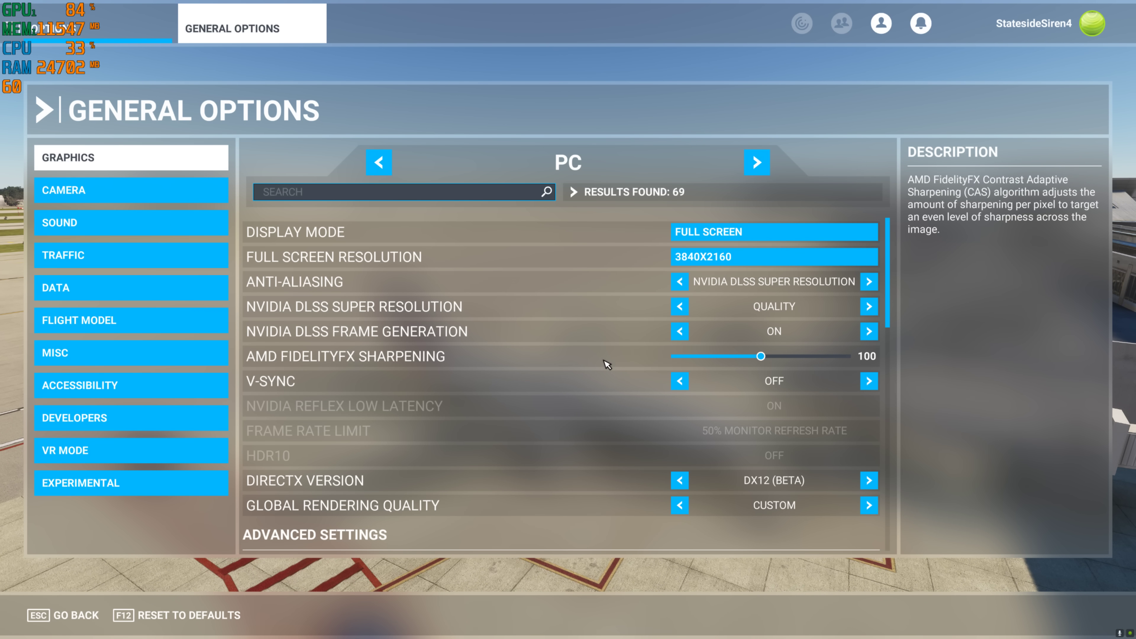
pyautogui.scroll(-3, 601, 364)
pyautogui.scroll(-3, 602, 362)
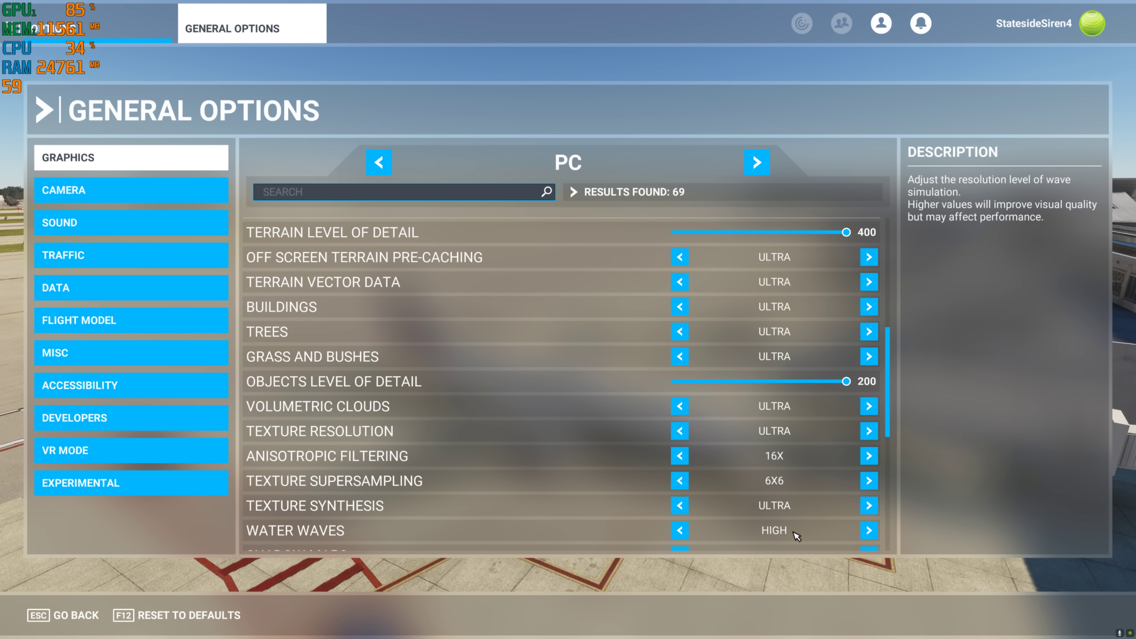
pyautogui.scroll(-4, 540, 422)
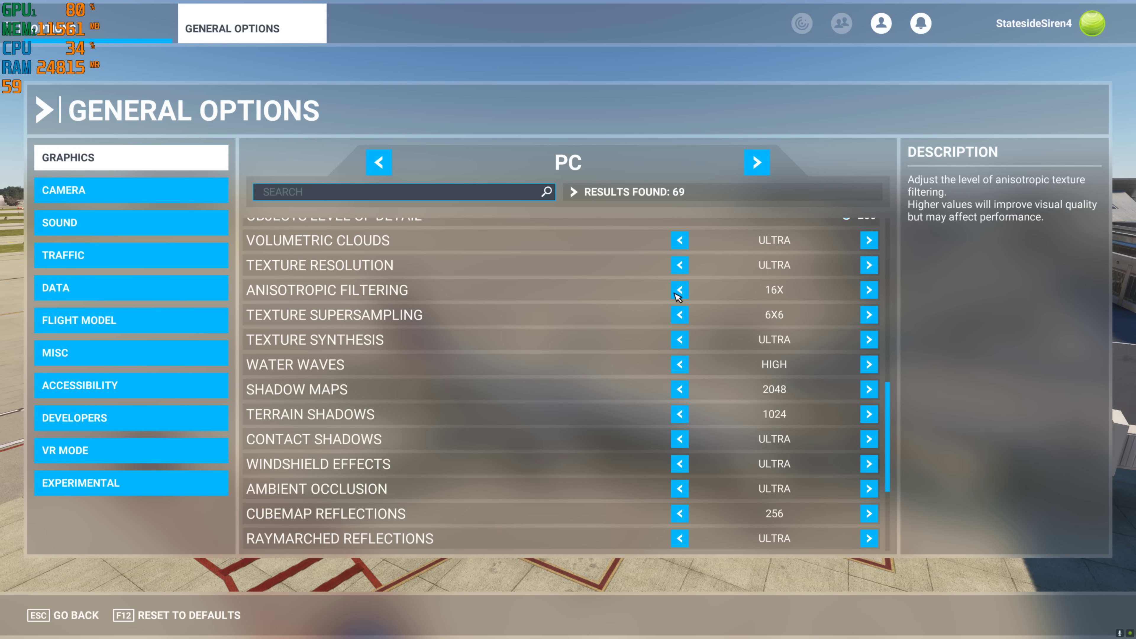
pyautogui.click(679, 290)
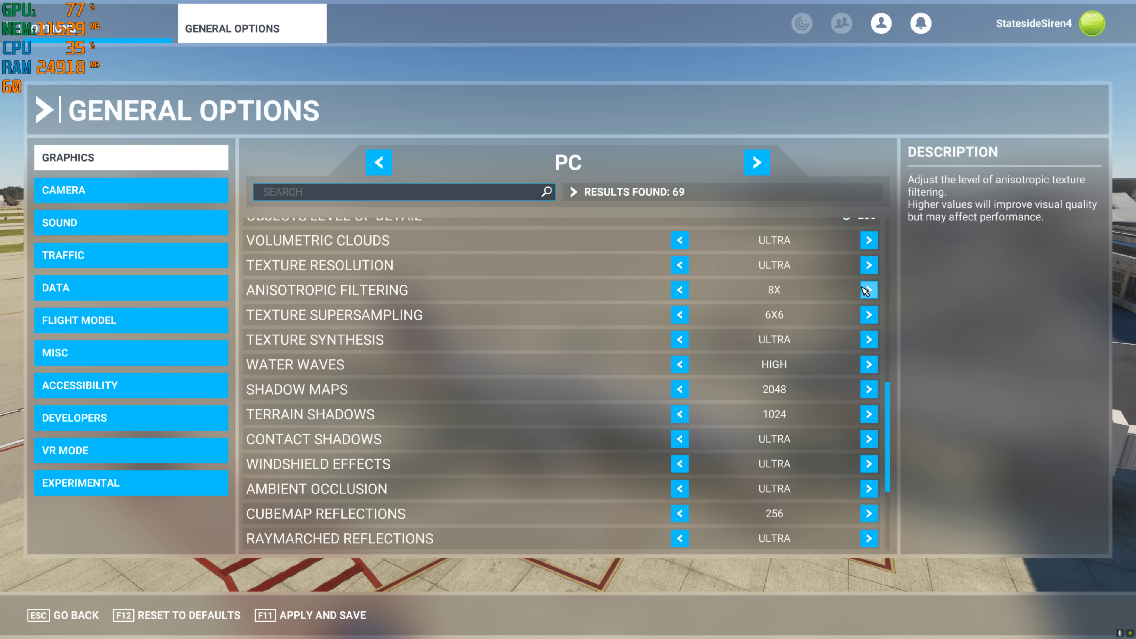
pyautogui.click(868, 290)
pyautogui.click(868, 290)
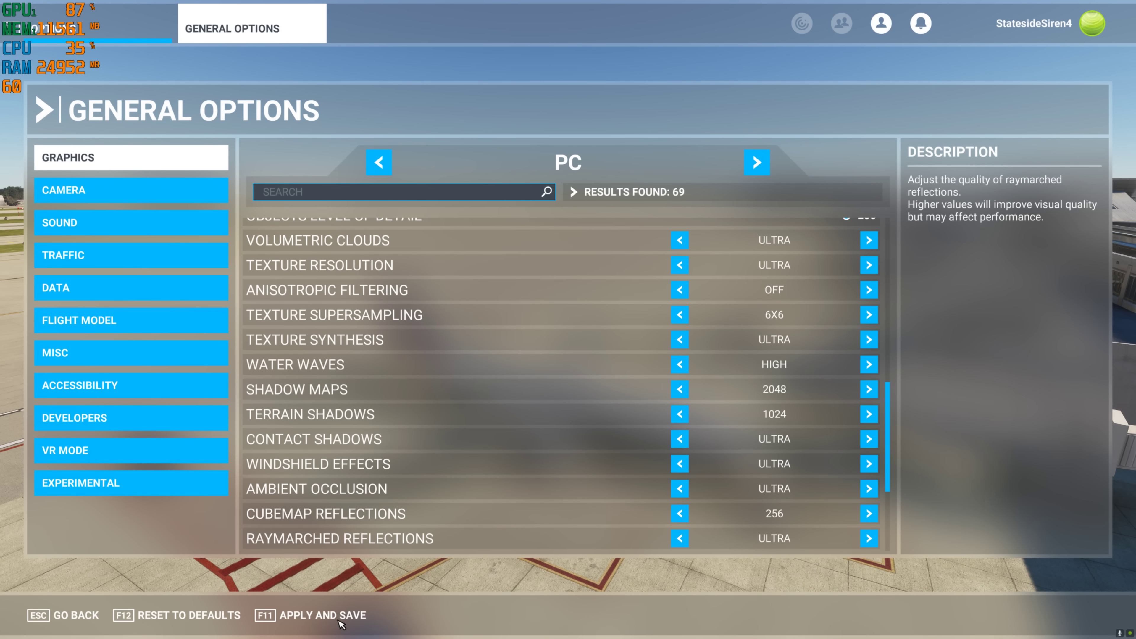
pyautogui.click(364, 591)
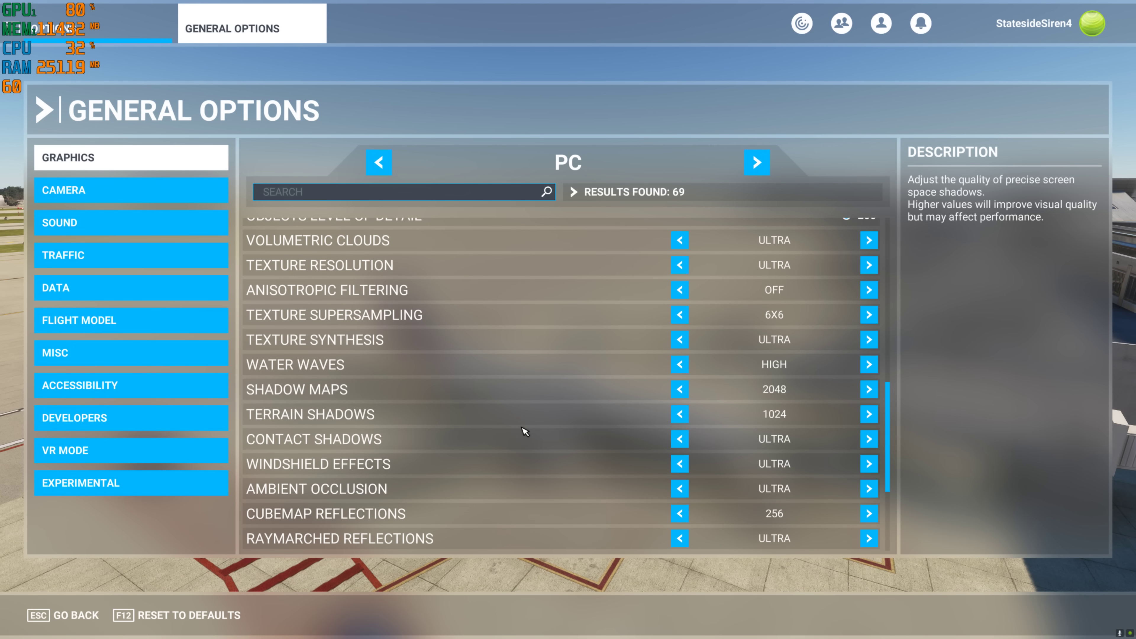
# Review the remaining graphics settings through Glass Cockpit Refresh Rate and resume the flight.
pyautogui.scroll(-3, 525, 431)
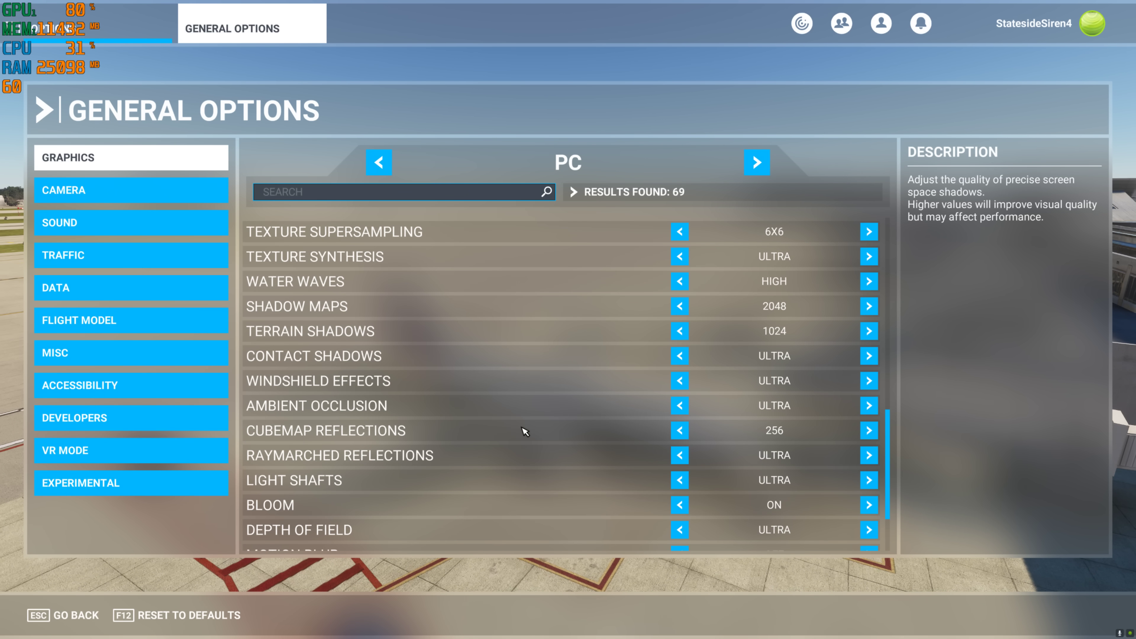
pyautogui.scroll(-3, 525, 431)
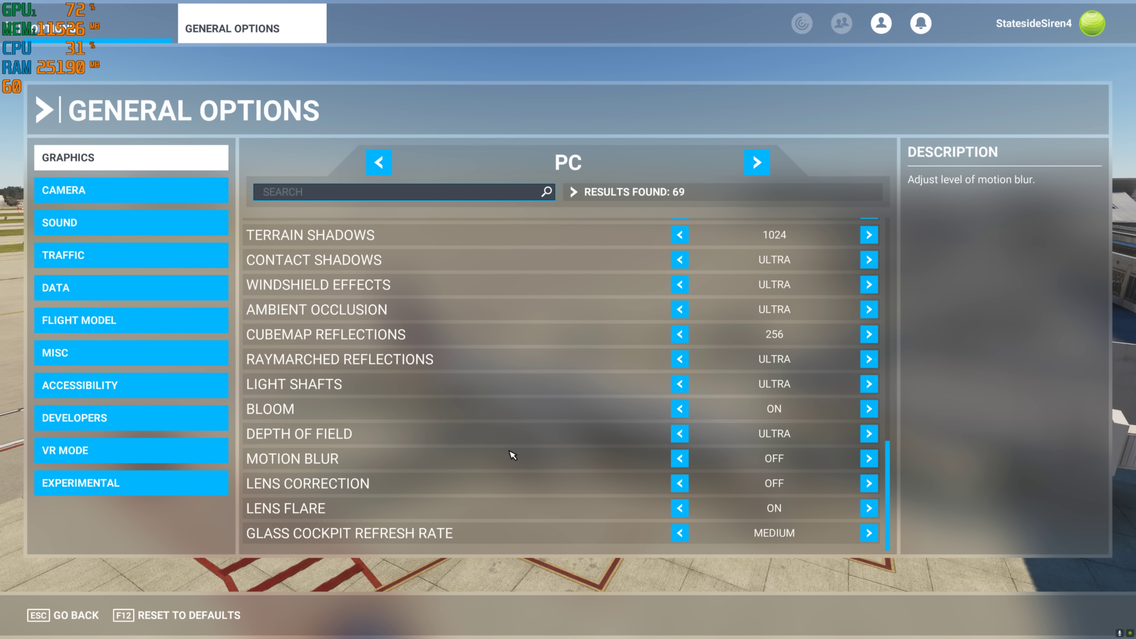
pyautogui.scroll(10, 512, 454)
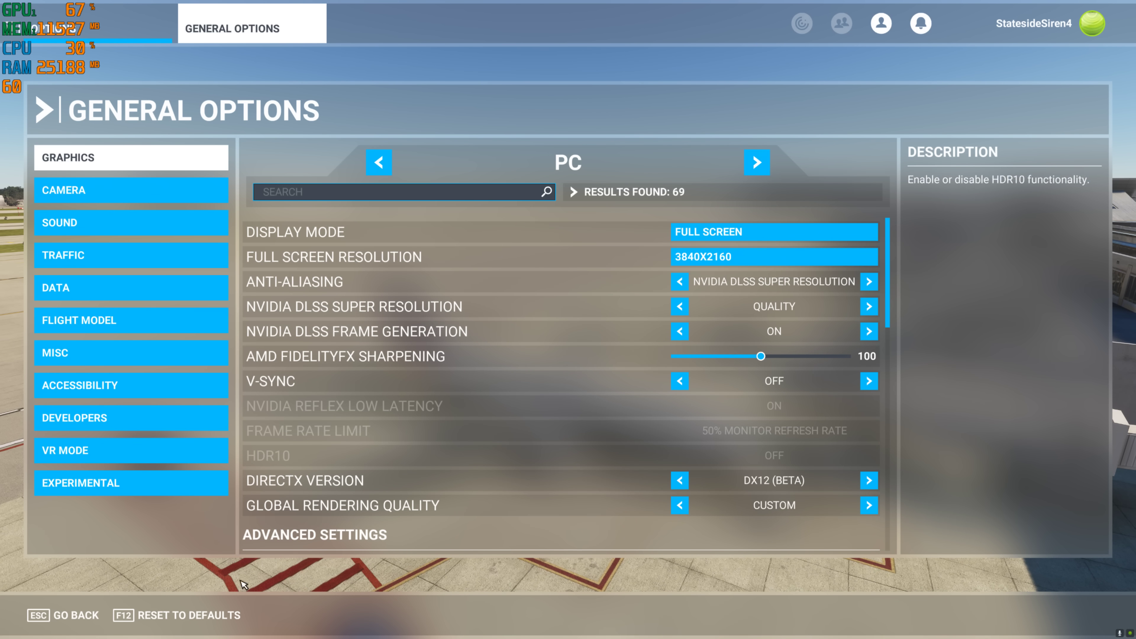
pyautogui.click(67, 618)
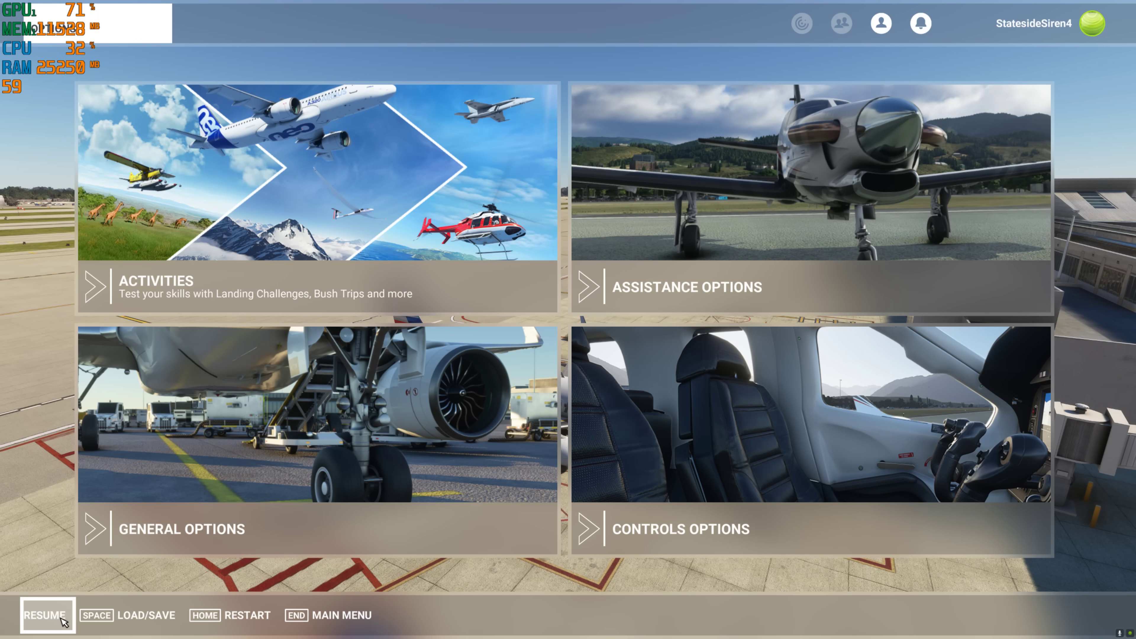
pyautogui.click(68, 621)
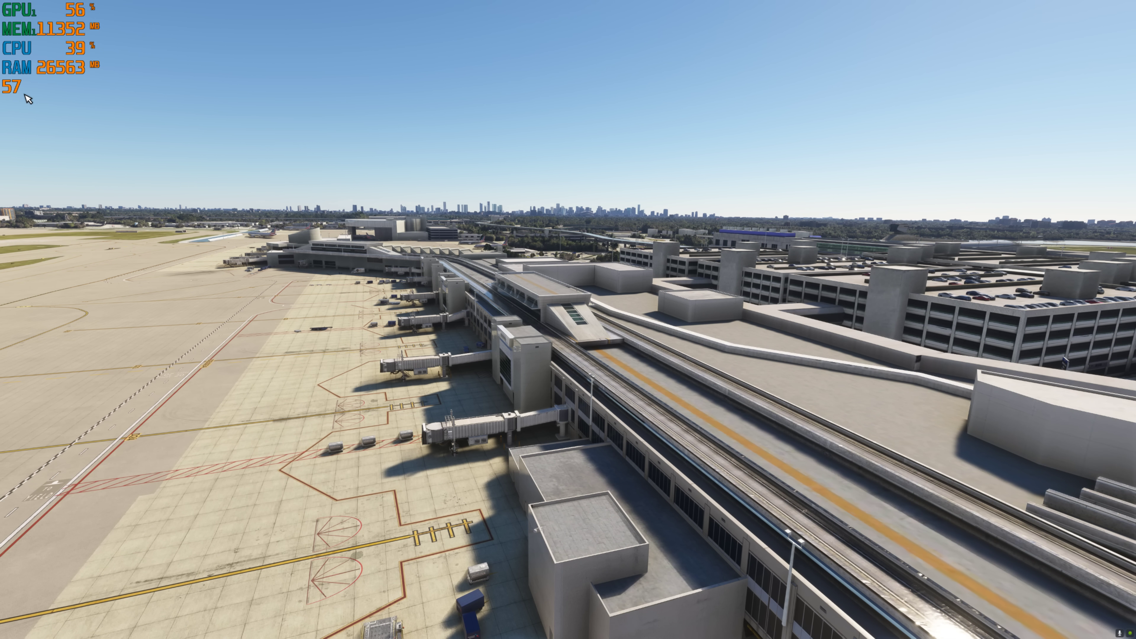
# Look around the parked aircraft and terminal from outside and change to the cockpit view.
pyautogui.moveTo(162, 185); pyautogui.dragTo(233, 233)
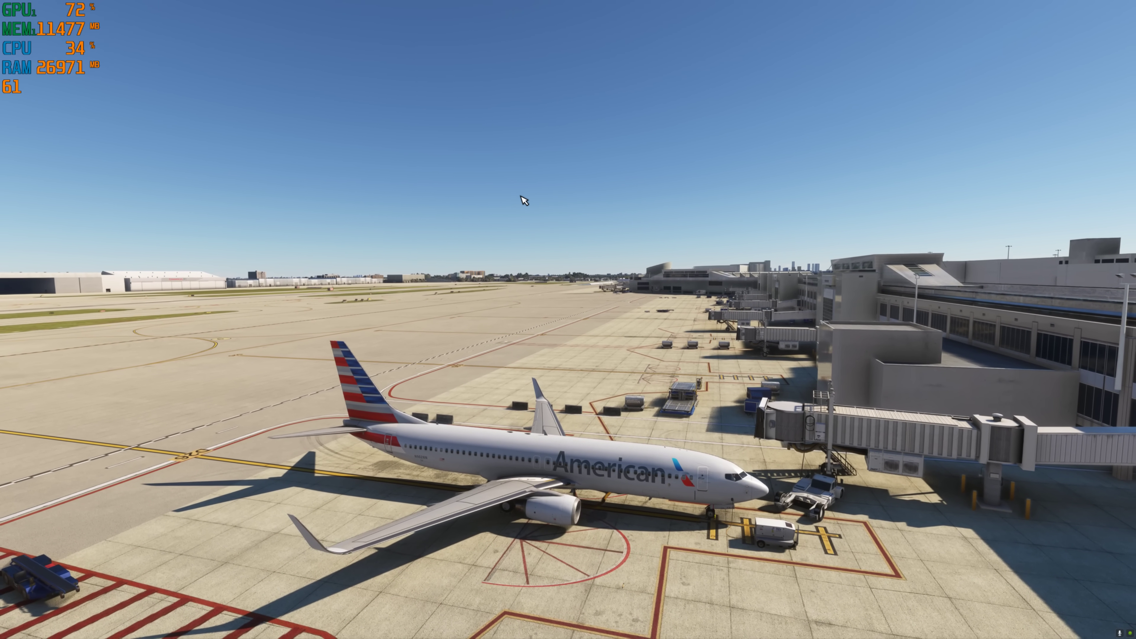
pyautogui.press('Right')
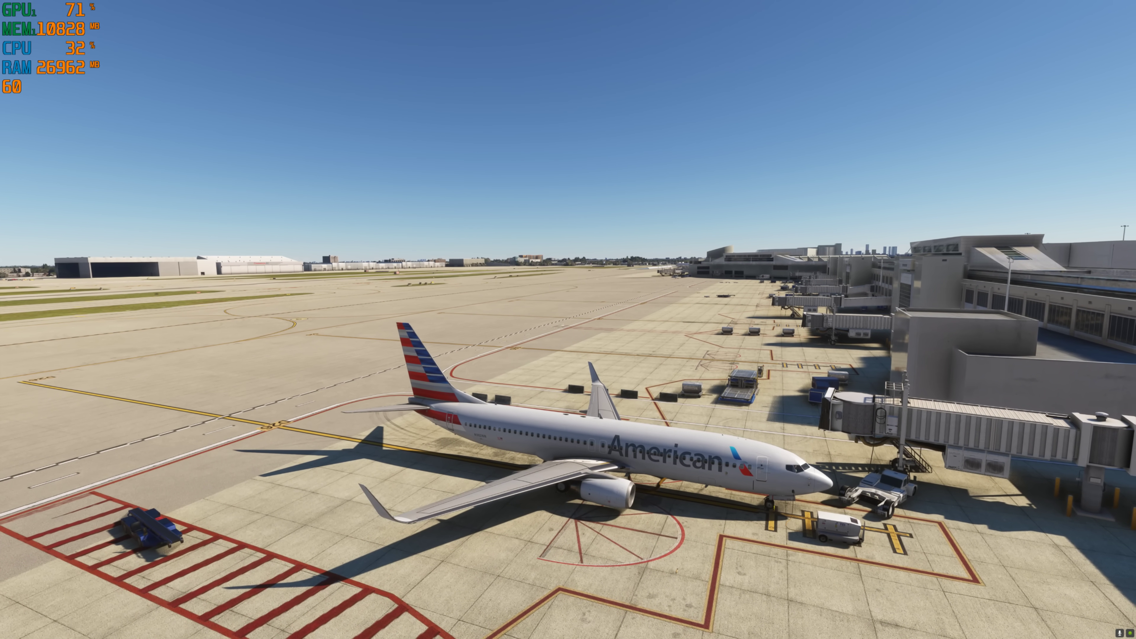
pyautogui.press('End')
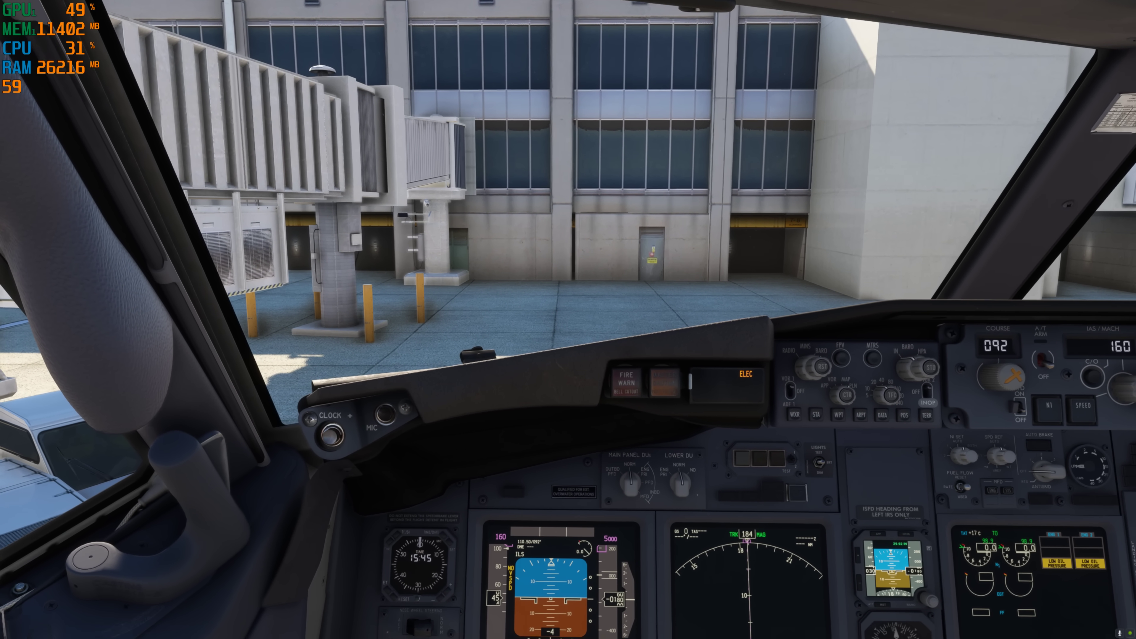
# Switch to the browser showing the dlssg-to-fsr3 GitHub repository.
pyautogui.hotkey('alt', 'Tab')
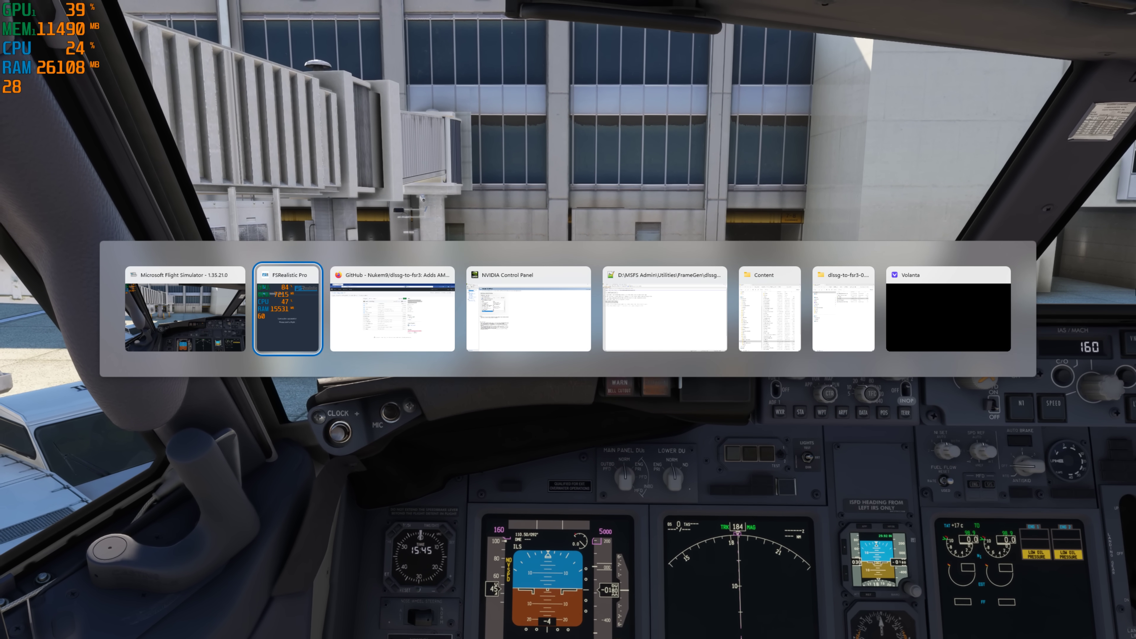
pyautogui.hotkey('alt', 'Tab')
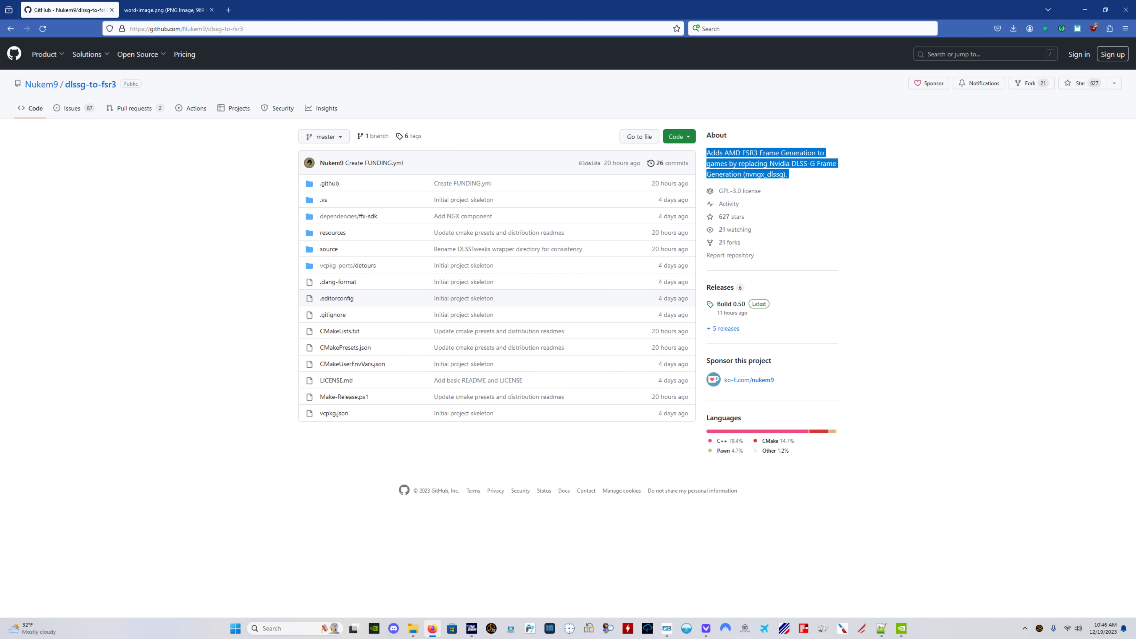
# Open the Windows dialog for creating a system restore point and cancel it without creating one.
pyautogui.click(303, 627)
pyautogui.write('syste')
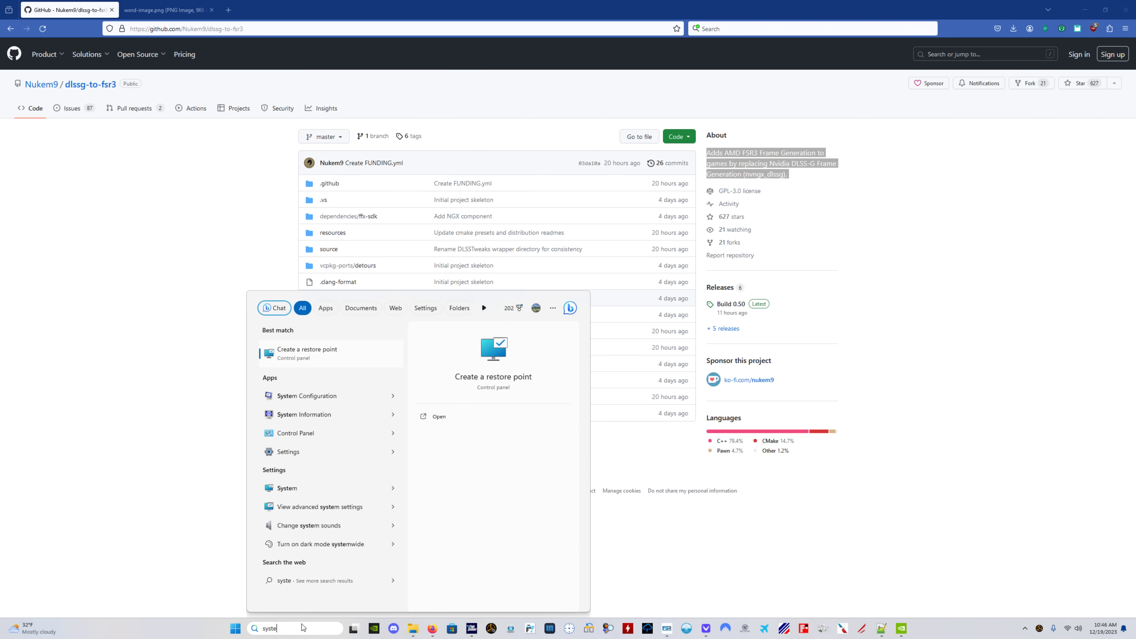
pyautogui.press('Return')
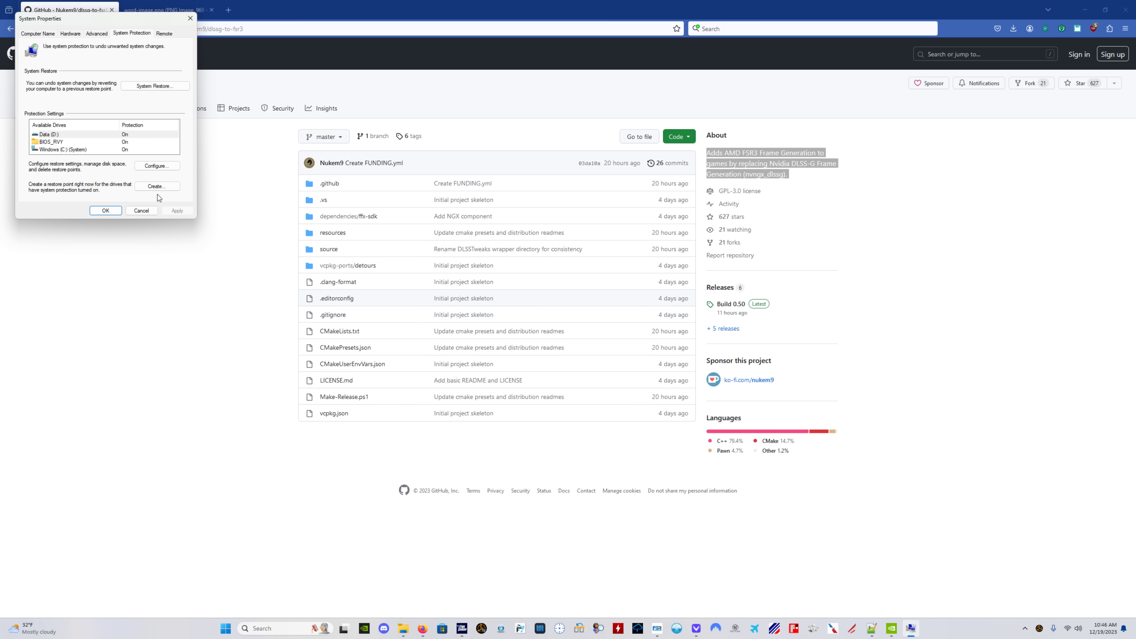
pyautogui.click(158, 186)
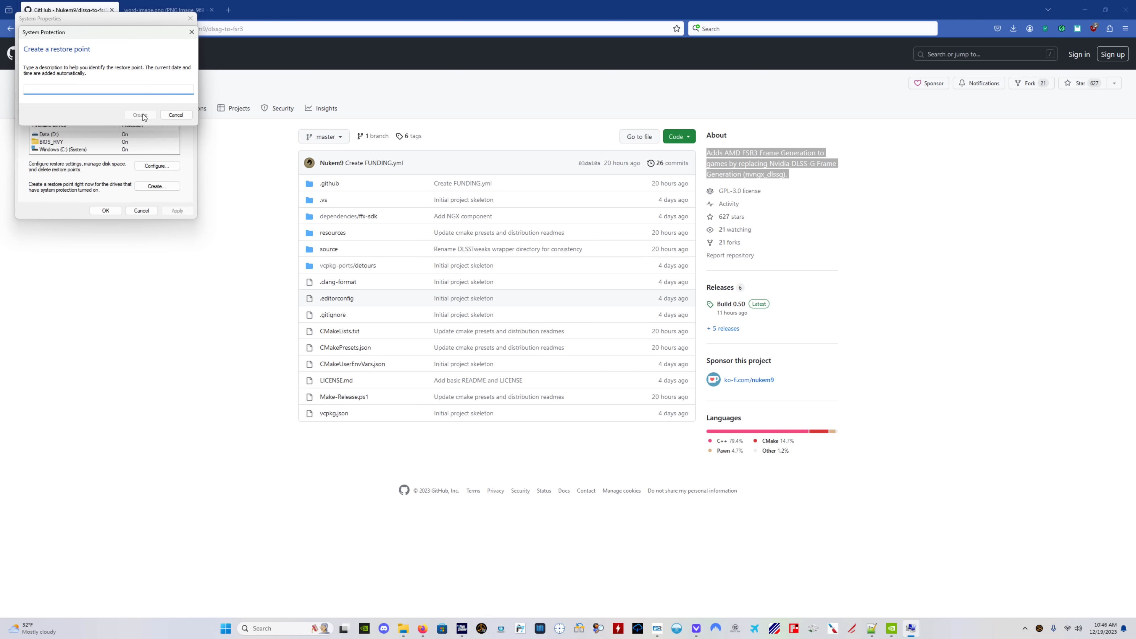
pyautogui.click(177, 115)
pyautogui.click(142, 211)
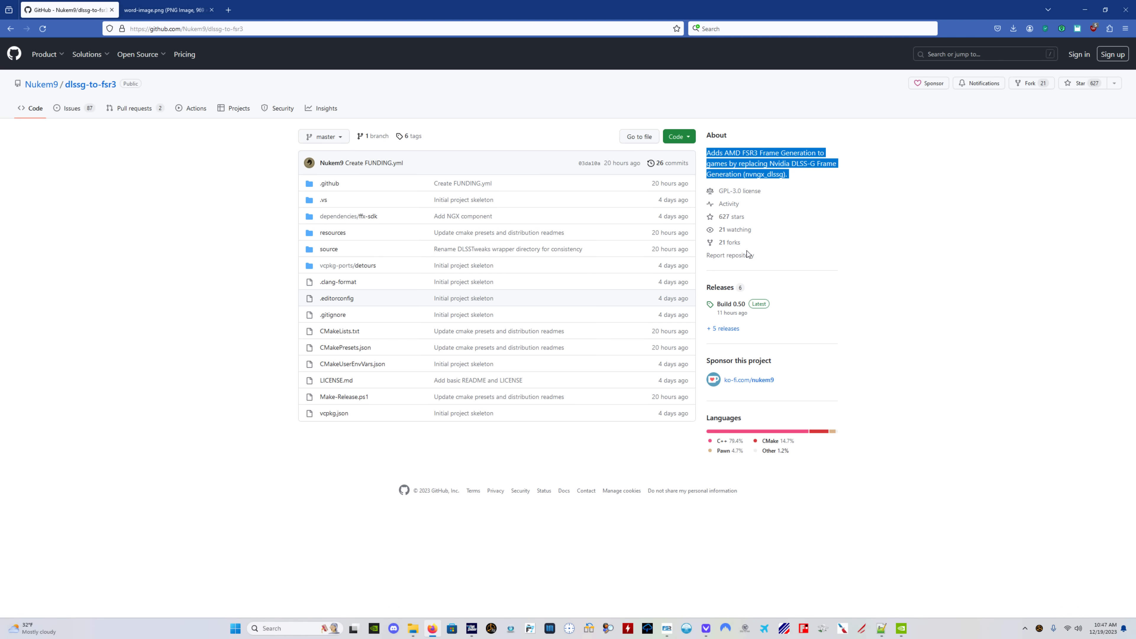
# Open the Build 0.50 release page of the dlssg-to-fsr3 repository.
pyautogui.click(879, 256)
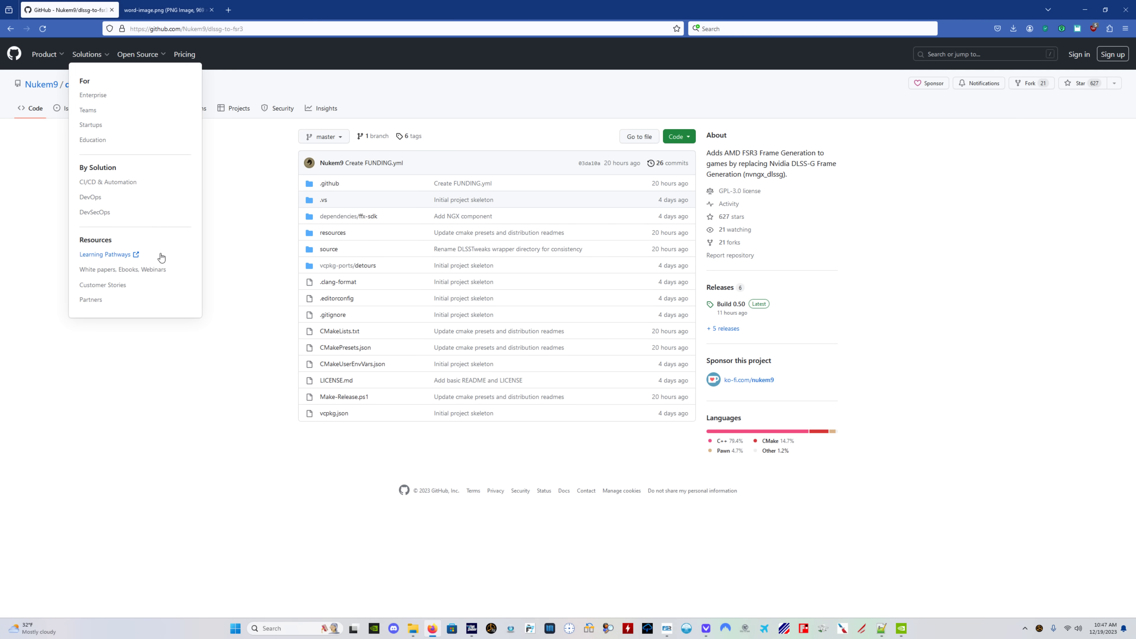
pyautogui.click(729, 304)
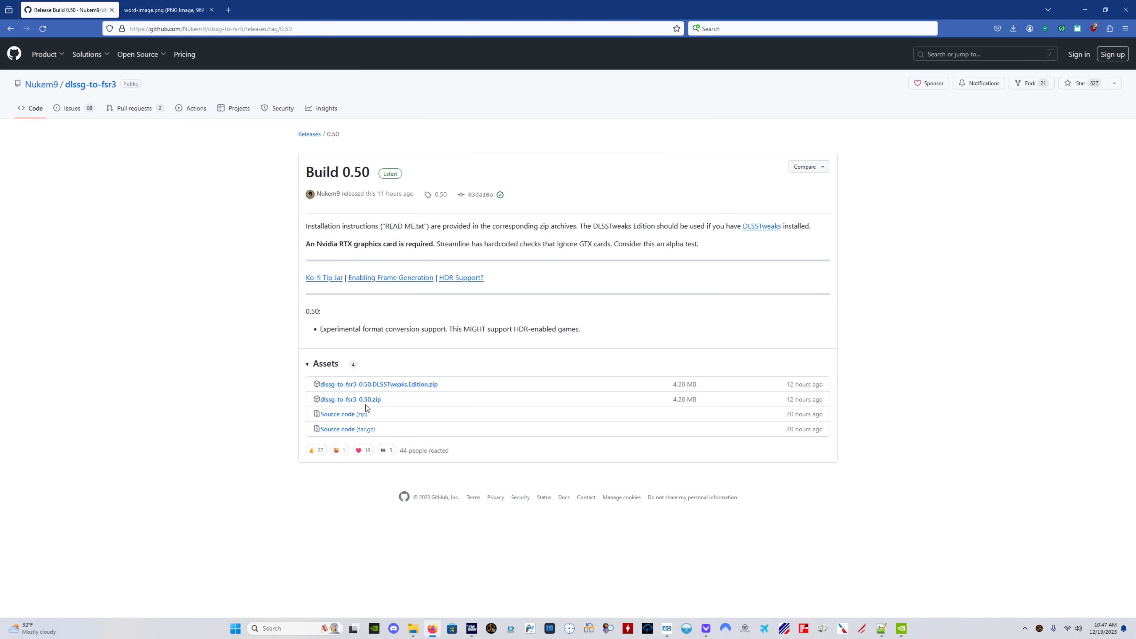
# Switch to Notepad++ and read the install instructions in READ ME (Nvngx).txt.
pyautogui.hotkey('alt', 'Tab')
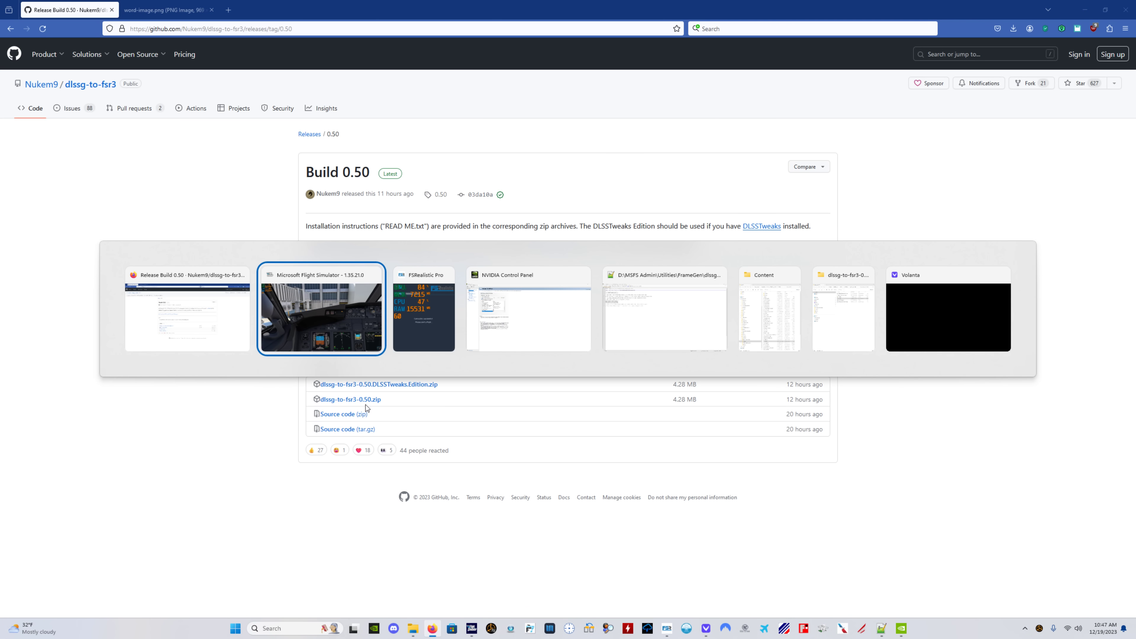
pyautogui.press('Tab')
pyautogui.press('Tab')
pyautogui.press('Tab')
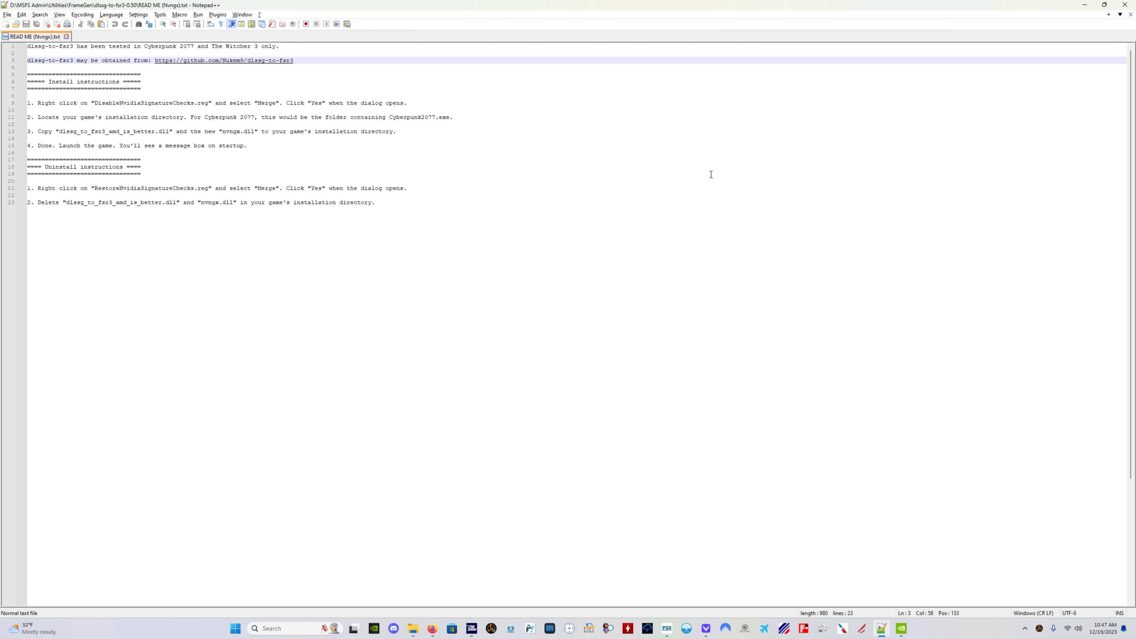
# Switch to File Explorer and examine the Microsoft Flight Simulator Content folder containing FlightSimulator.exe.
pyautogui.hotkey('alt', 'Tab')
pyautogui.hotkey('alt', 'Tab')
pyautogui.hotkey('alt', 'Tab')
pyautogui.hotkey('alt', 'Tab')
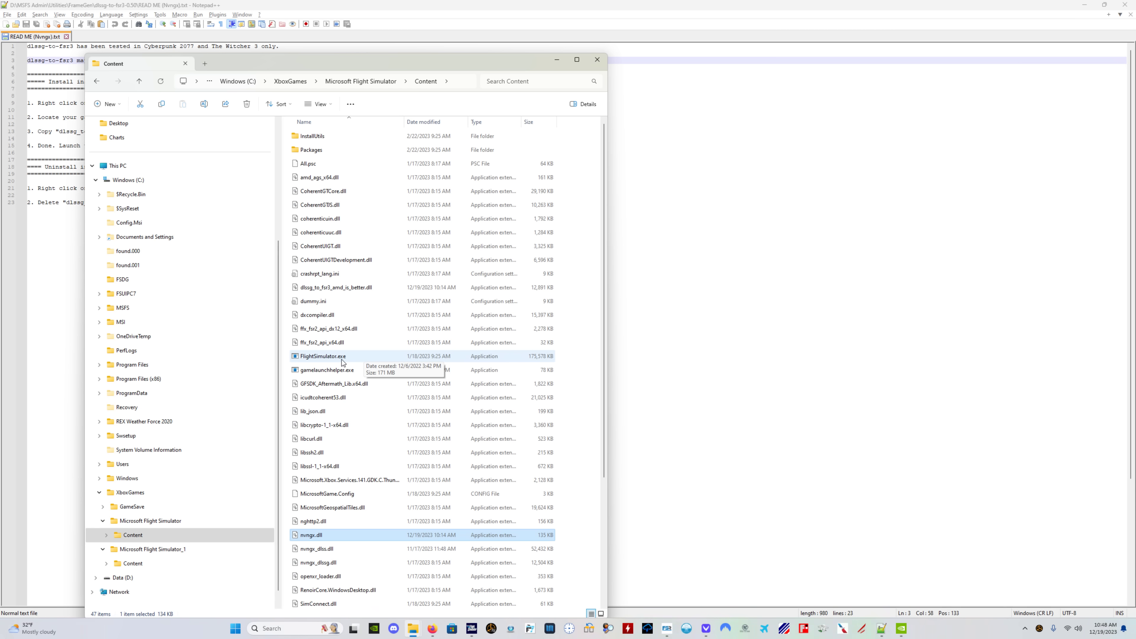
# Bring up the extracted dlssg-to-fsr3-0.50 folder beside the game's Content folder and clear its file selection.
pyautogui.press('alt')
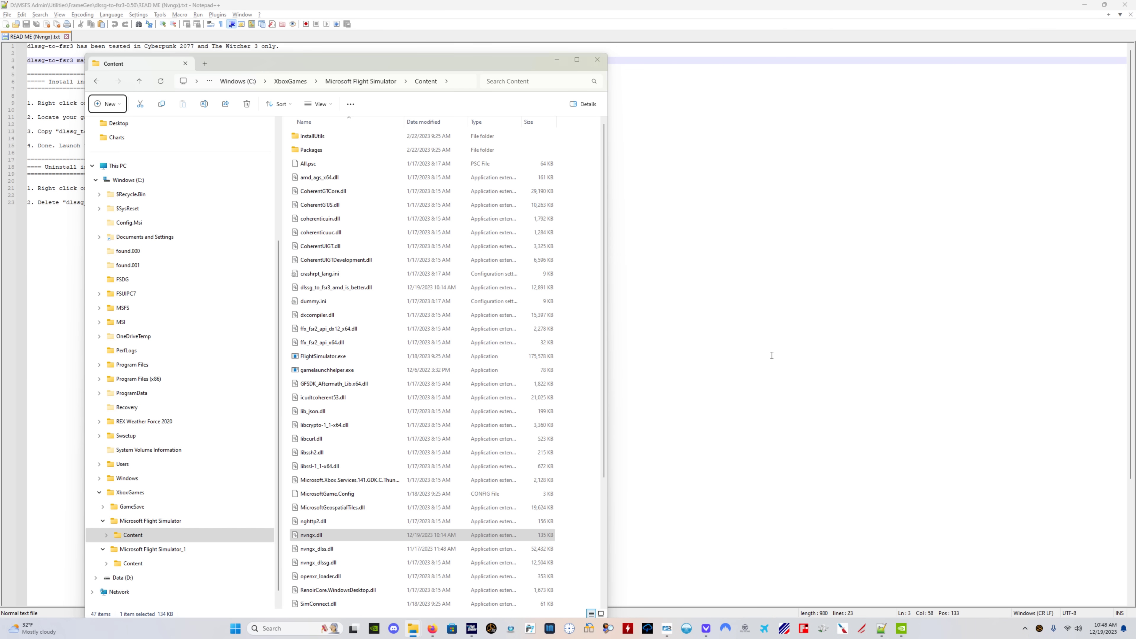
pyautogui.hotkey('alt', 'Tab')
pyautogui.hotkey('alt', 'Tab')
pyautogui.hotkey('alt', 'Tab')
pyautogui.hotkey('alt', 'Tab')
pyautogui.hotkey('alt', 'Tab')
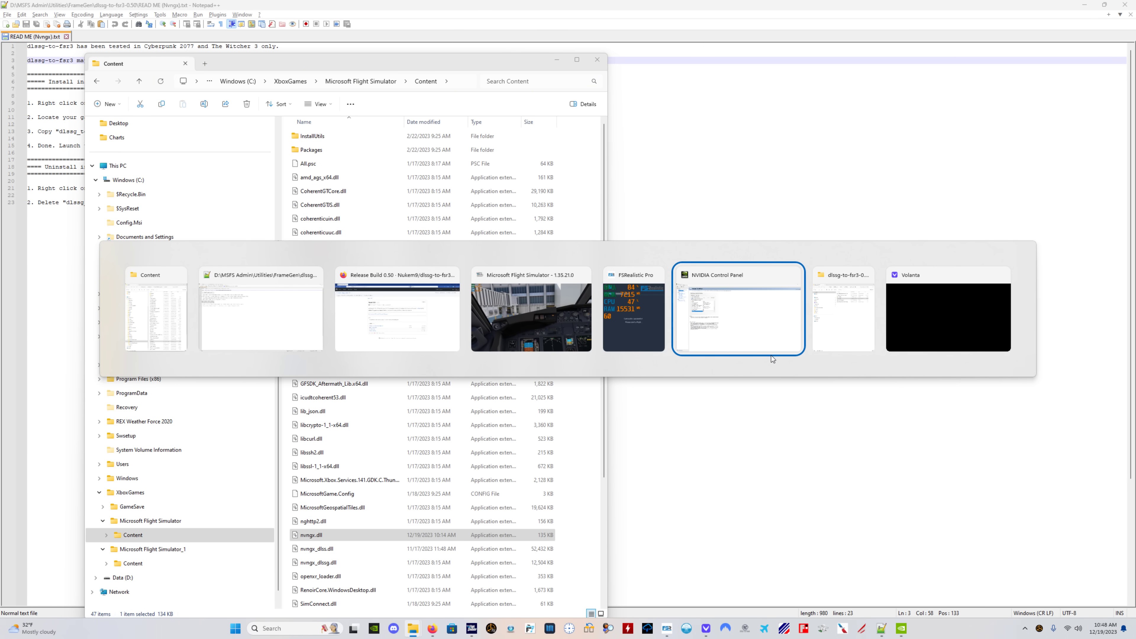
pyautogui.hotkey('alt', 'Tab')
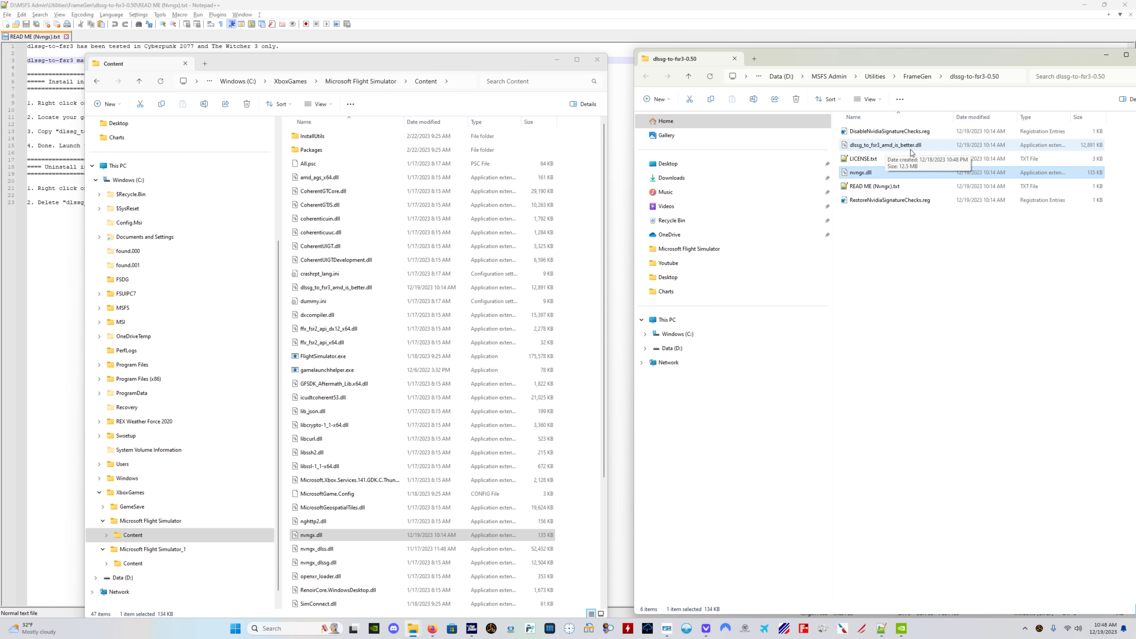
pyautogui.click(911, 295)
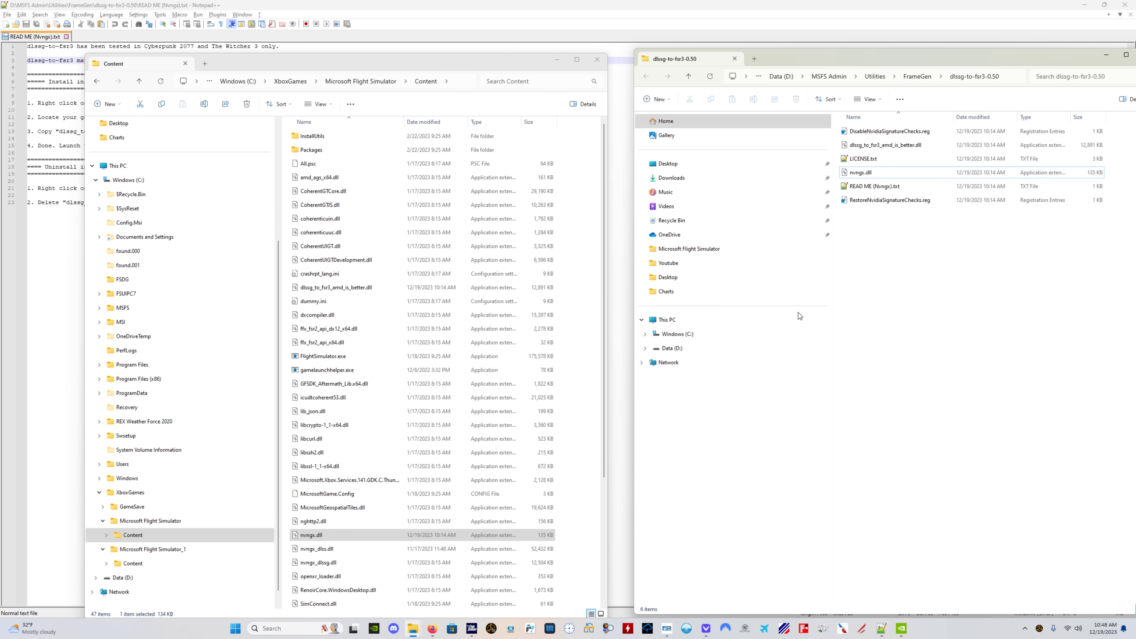
# Return to the read-me in Notepad++ and review the uninstall instructions.
pyautogui.press('alt')
pyautogui.hotkey('alt', 'Tab')
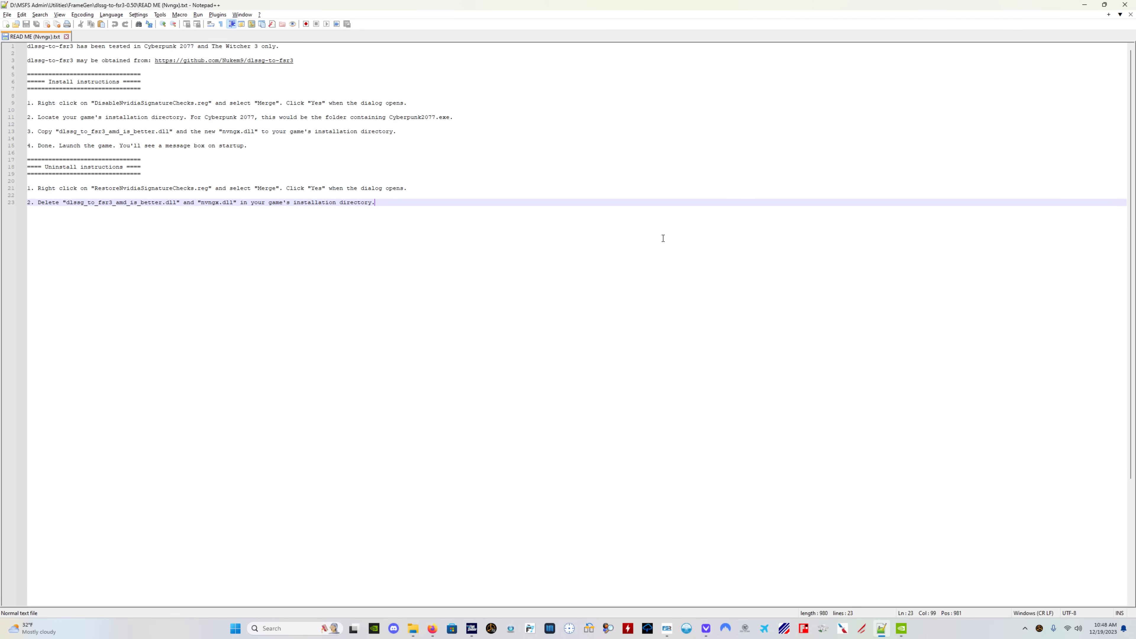
# Switch to the dlssg-to-fsr3-0.50 folder, inspect the Merge command available for DisableNvidiaSignatureChecks.reg and dismiss it without merging.
pyautogui.hotkey('alt', 'Tab')
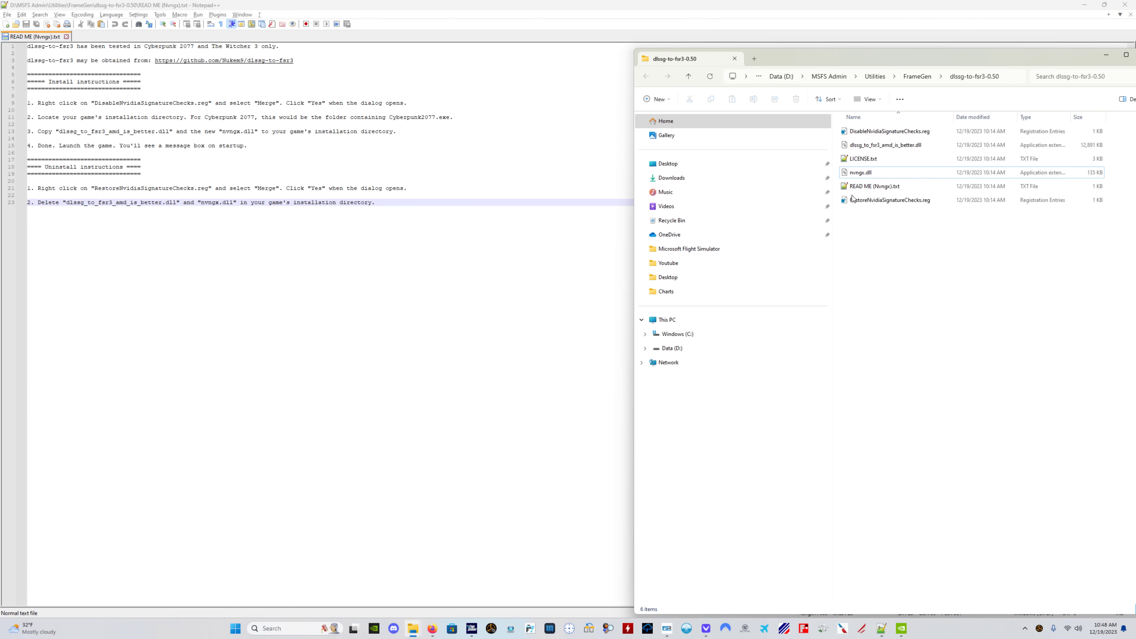
pyautogui.rightClick(884, 135)
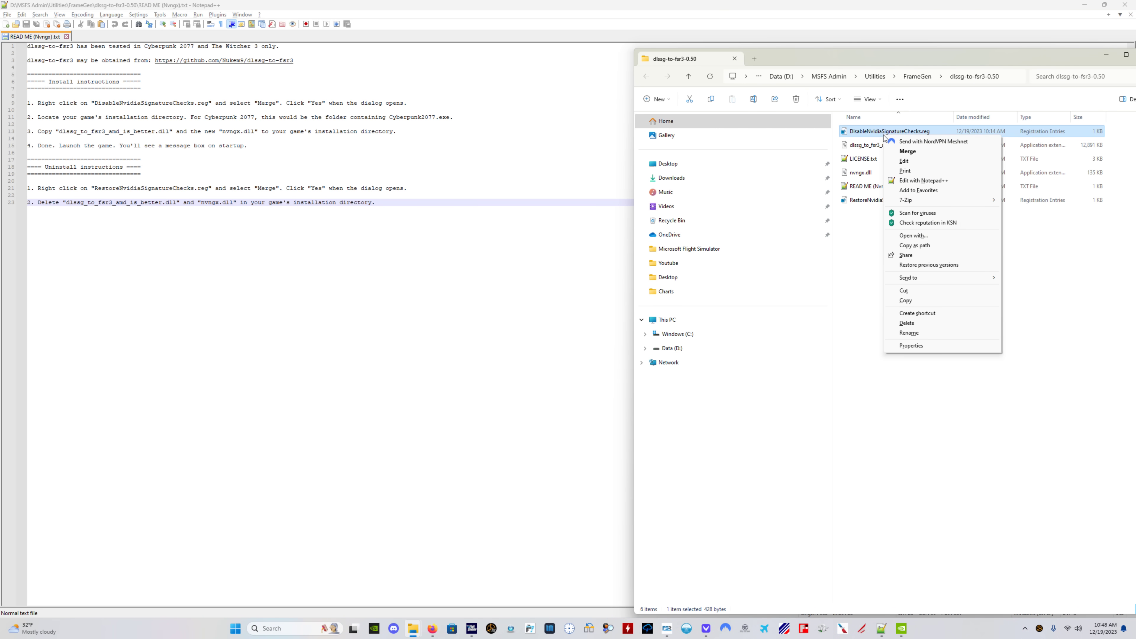
pyautogui.click(951, 449)
pyautogui.click(951, 450)
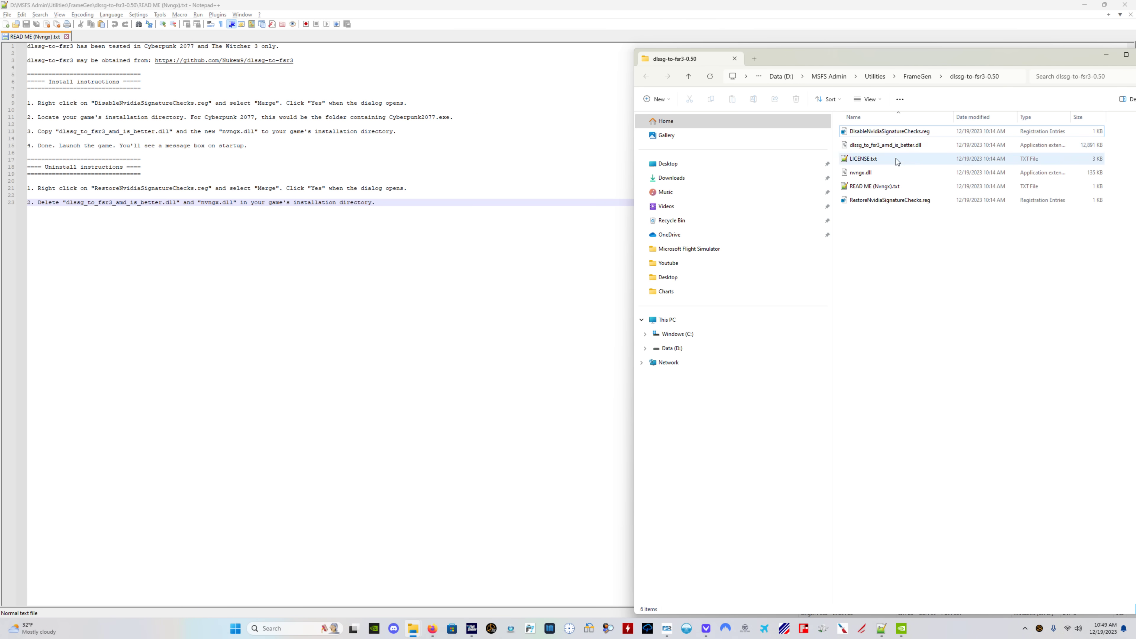
# Bring up the game's Content folder beside the mod folder to check the copied DLL files, and return to the read-me in Notepad++.
pyautogui.hotkey('alt', 'Tab')
pyautogui.hotkey('alt', 'Tab')
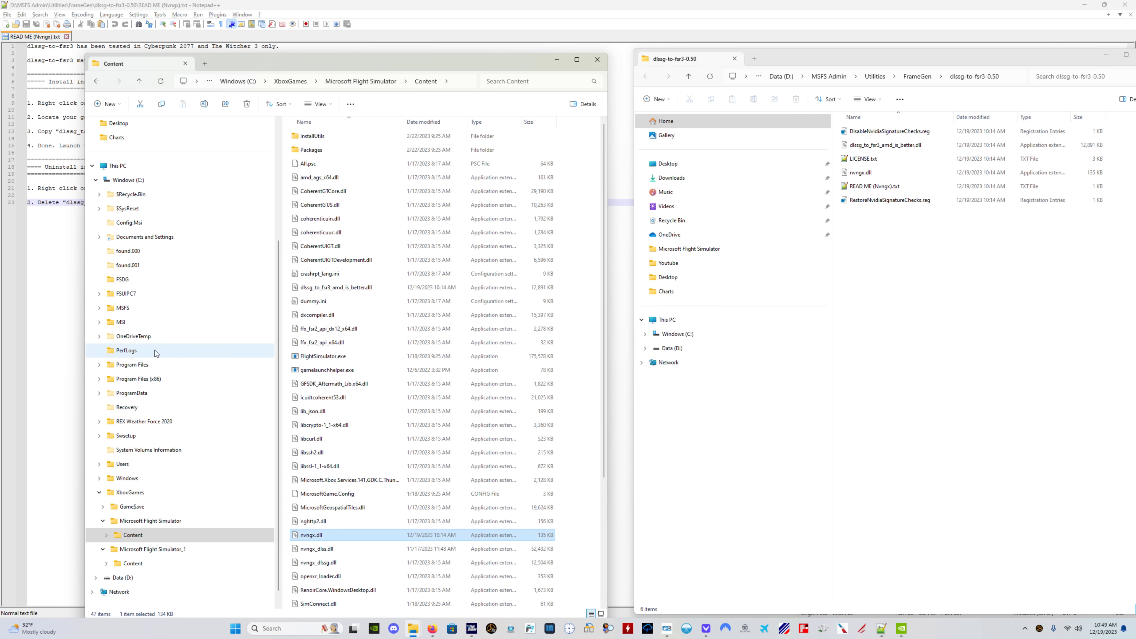
pyautogui.click(52, 353)
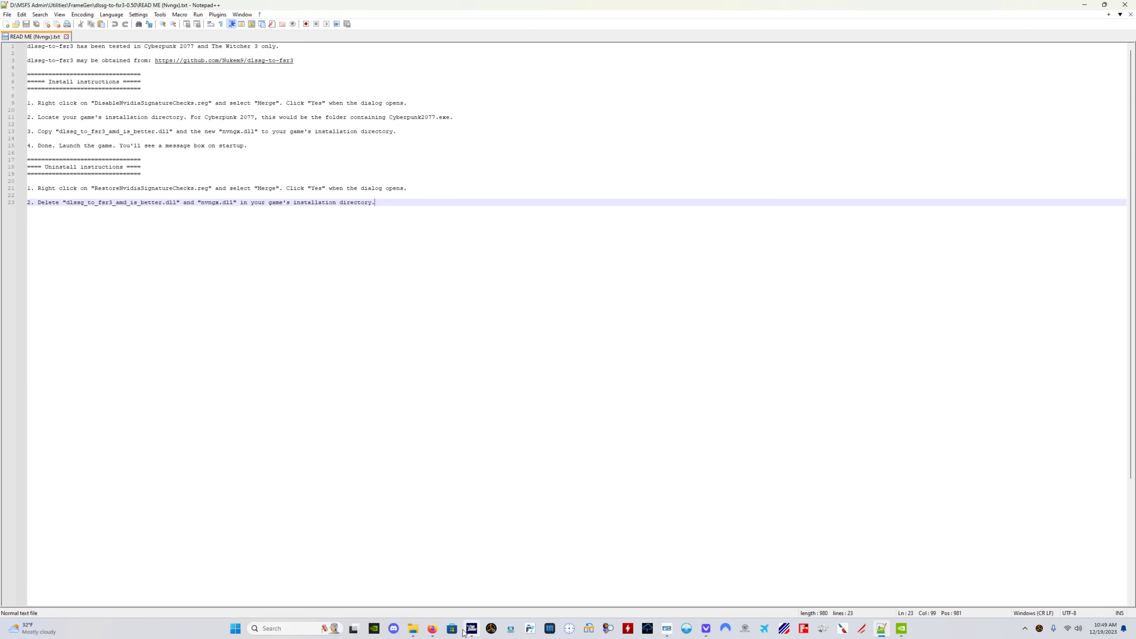
# Switch to Microsoft Flight Simulator and open the graphics settings in General Options to examine DLSS frame generation and V-Sync.
pyautogui.click(472, 628)
pyautogui.hotkey('ctrl', 'space')
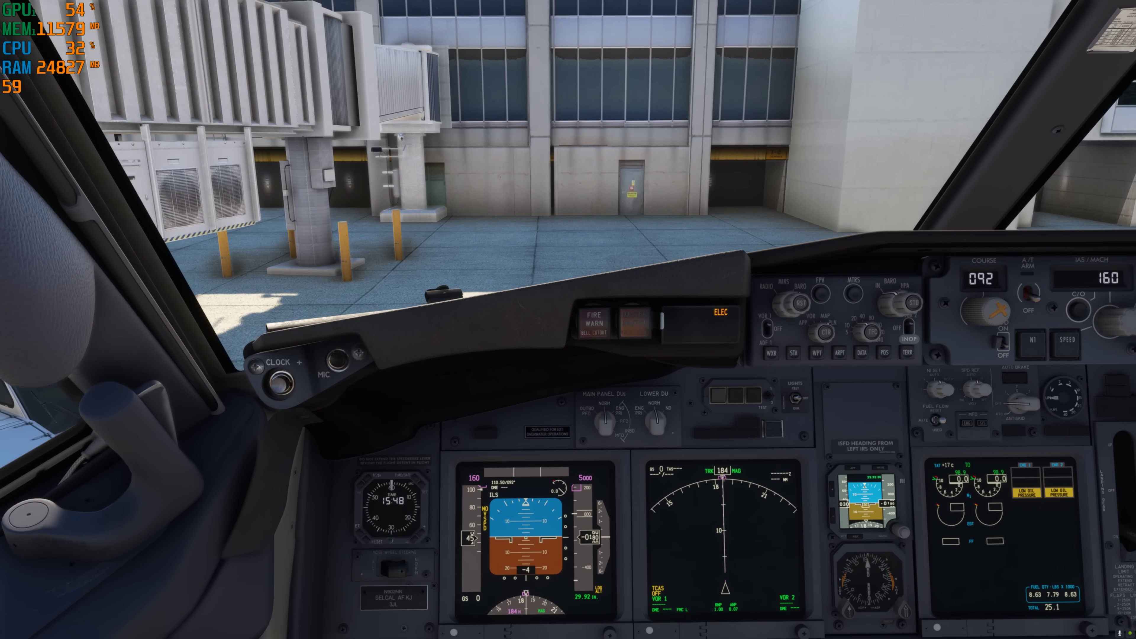
pyautogui.hotkey('alt', 'Tab')
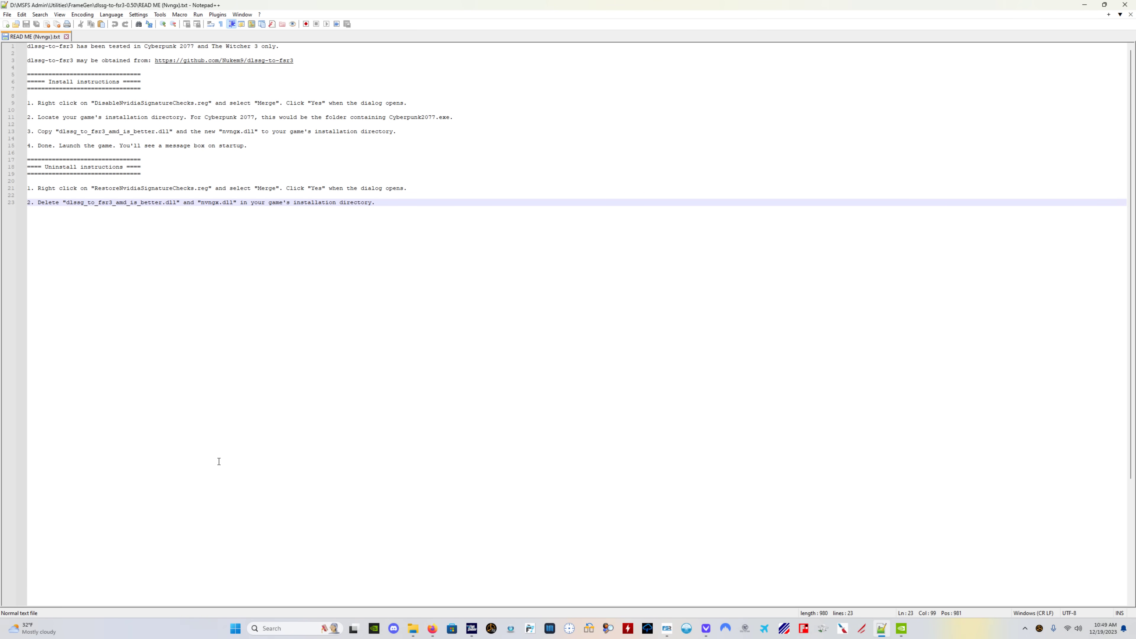
pyautogui.hotkey('alt', 'Tab')
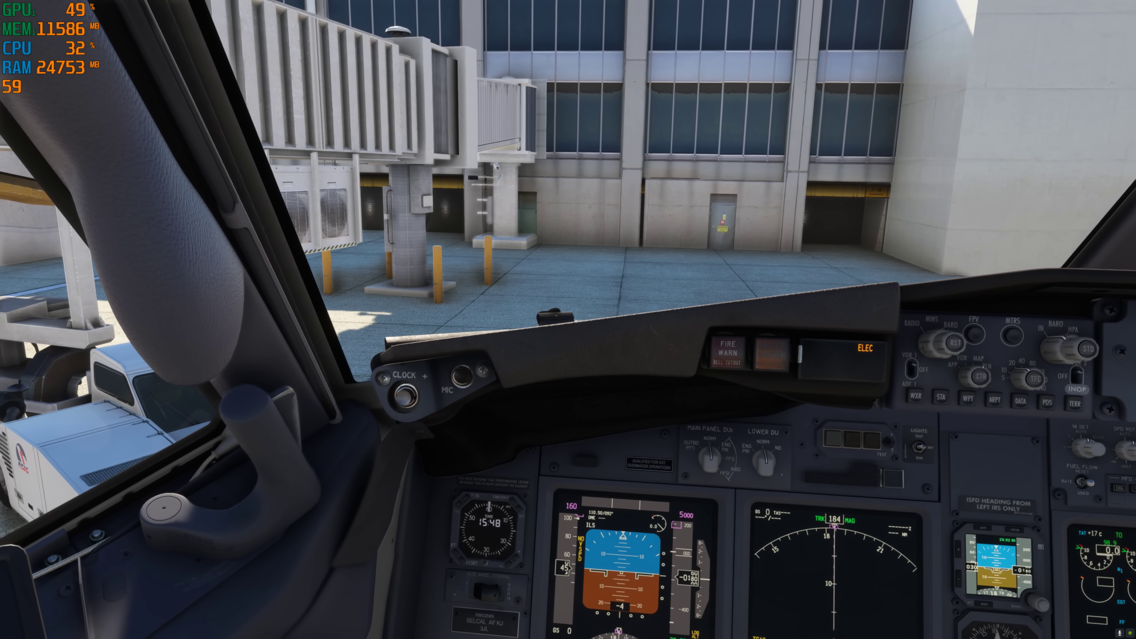
pyautogui.press('Escape')
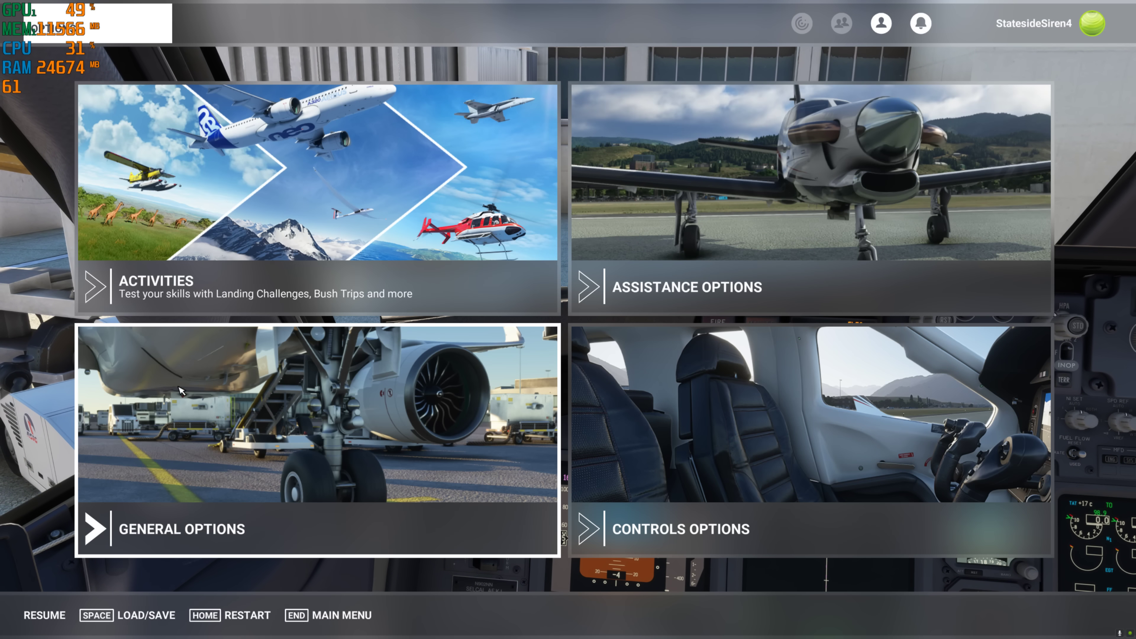
pyautogui.click(245, 453)
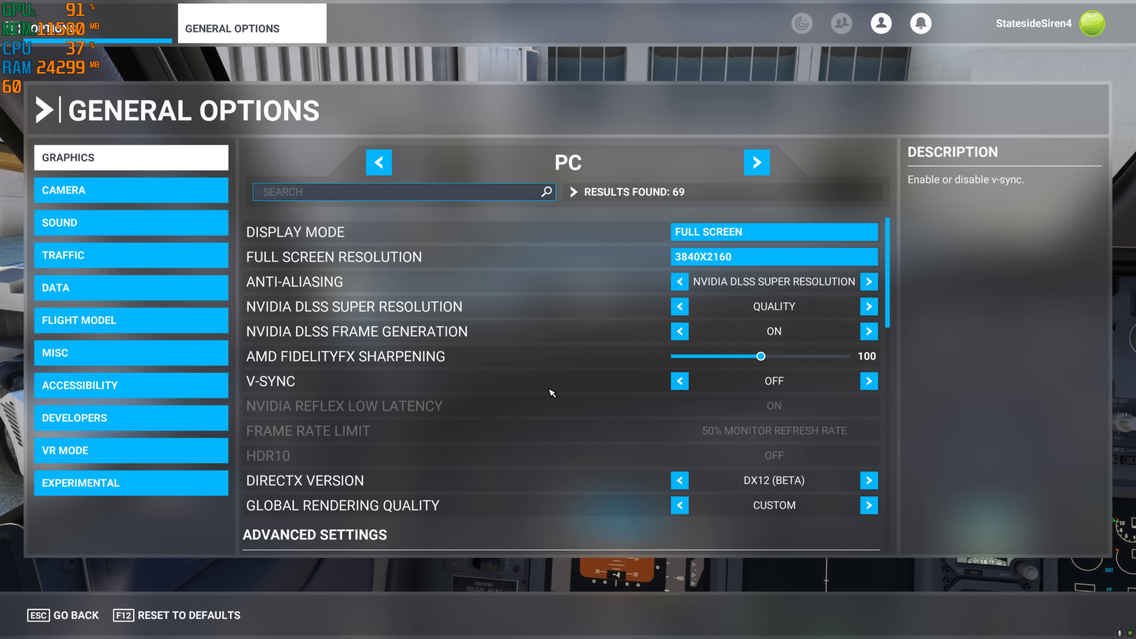
# Switch to NVIDIA Control Panel and compare Vertical sync in the global 3D settings and in the Microsoft Flight Simulator program settings.
pyautogui.hotkey('alt', 'Tab')
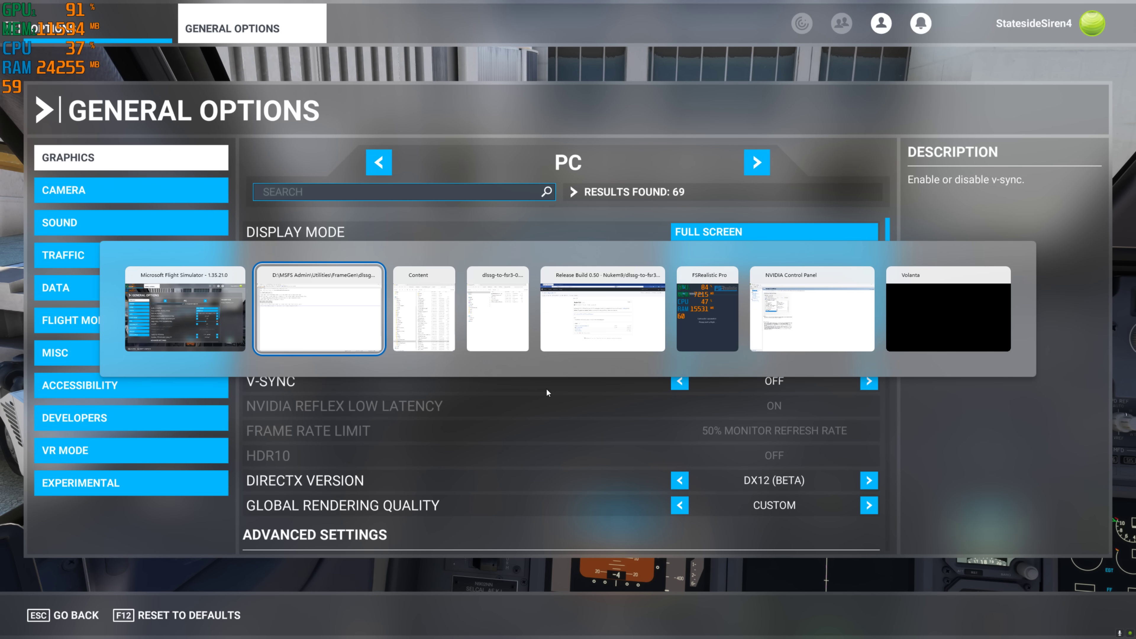
pyautogui.hotkey('alt', 'Tab')
pyautogui.hotkey('alt', 'Tab')
pyautogui.hotkey('alt', 'Tab')
pyautogui.hotkey('alt', 'Tab')
pyautogui.hotkey('alt', 'Tab')
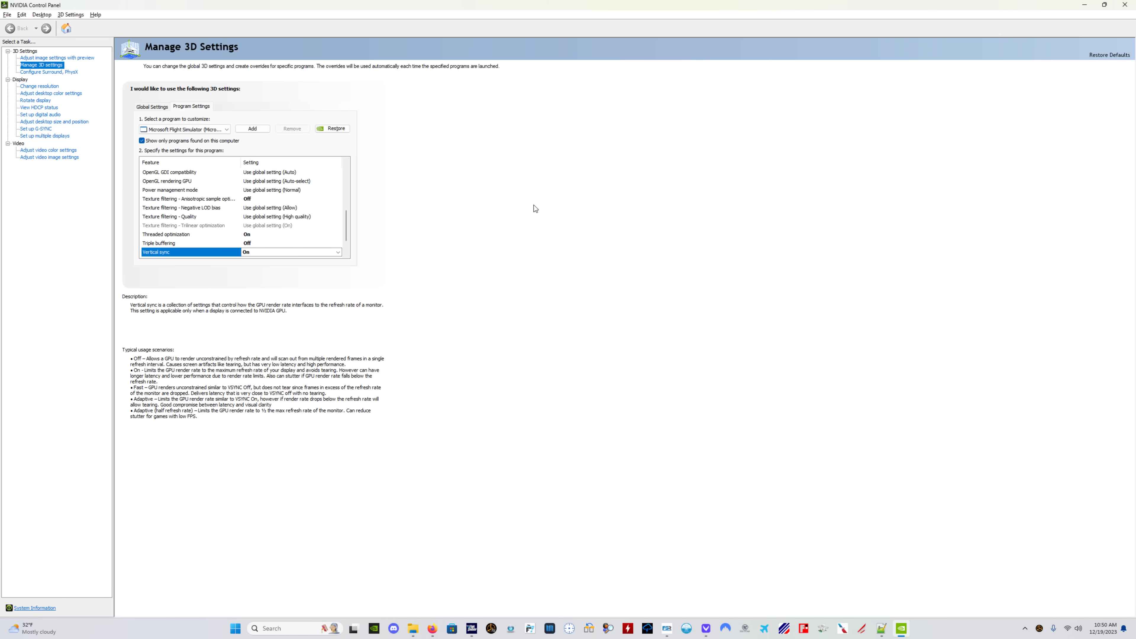
pyautogui.click(147, 107)
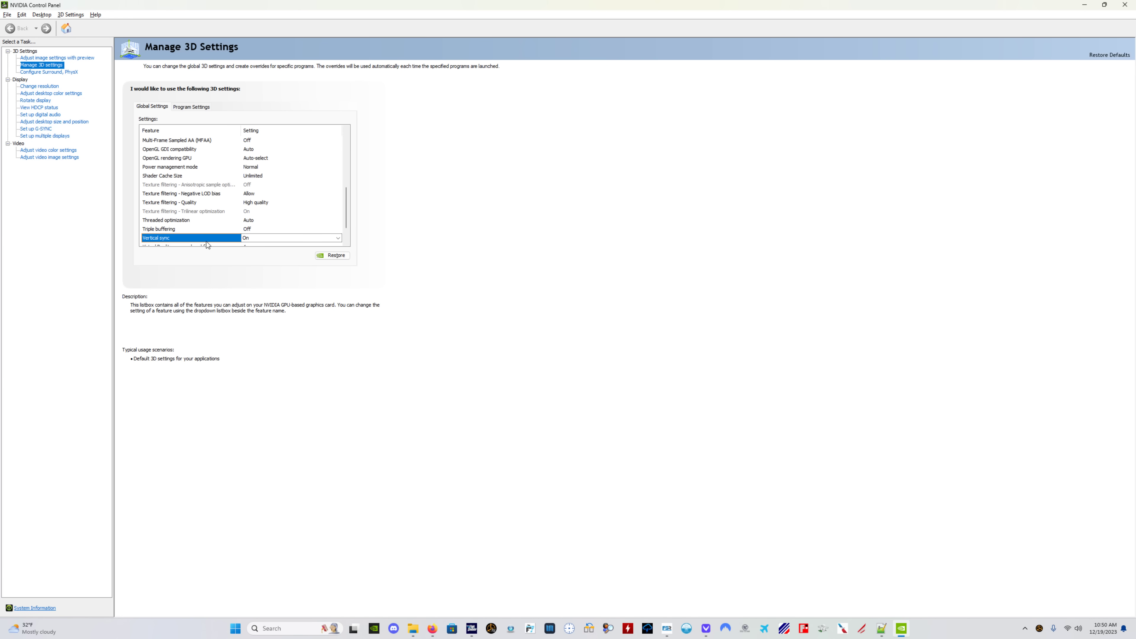
pyautogui.click(191, 107)
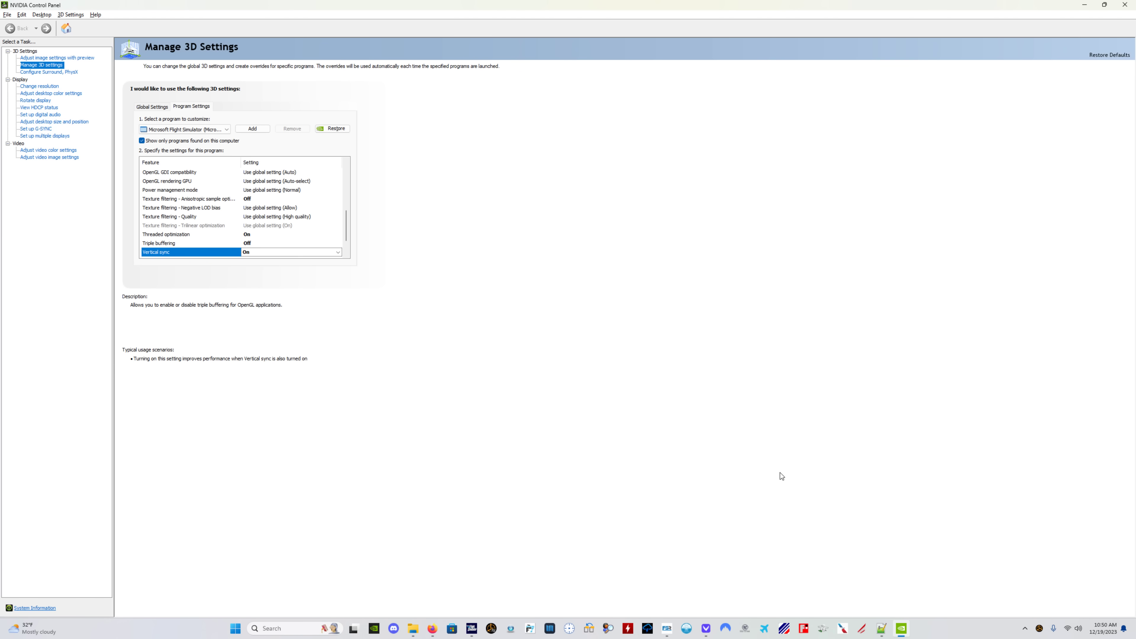
# Return to Microsoft Flight Simulator, resume the flight from the options screens and bring back the cockpit view.
pyautogui.hotkey('alt', 'Tab')
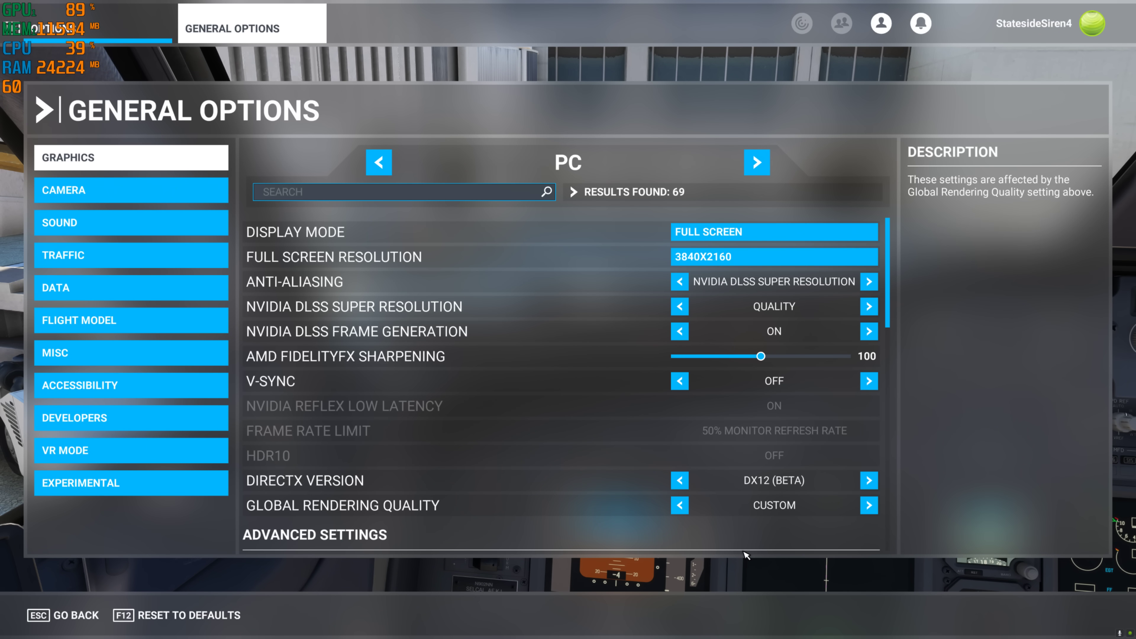
pyautogui.click(74, 620)
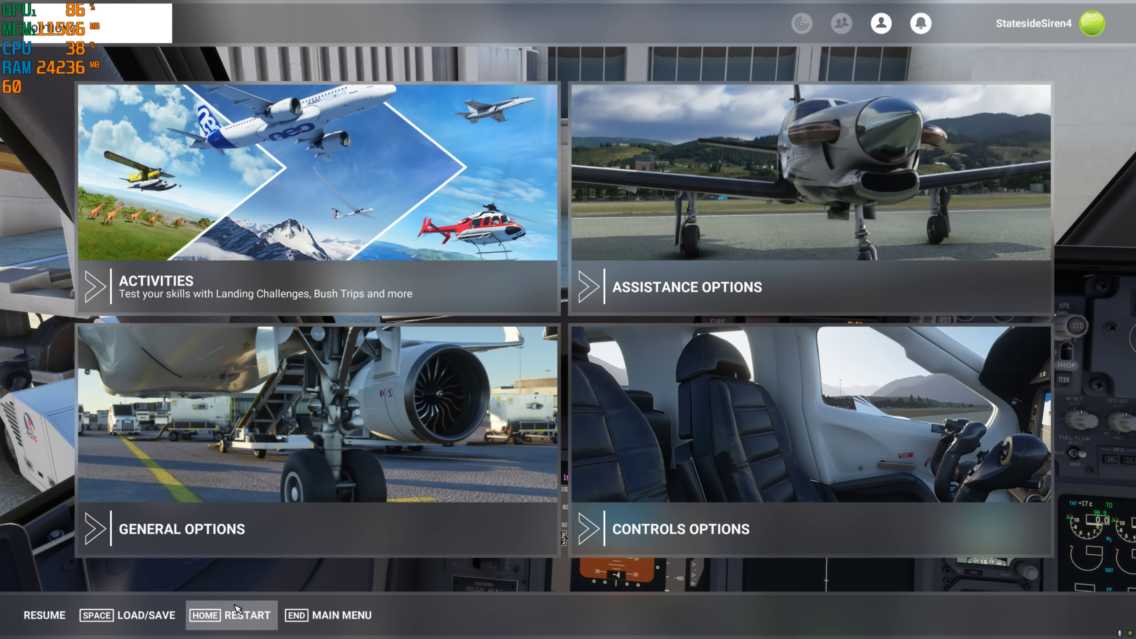
pyautogui.click(45, 616)
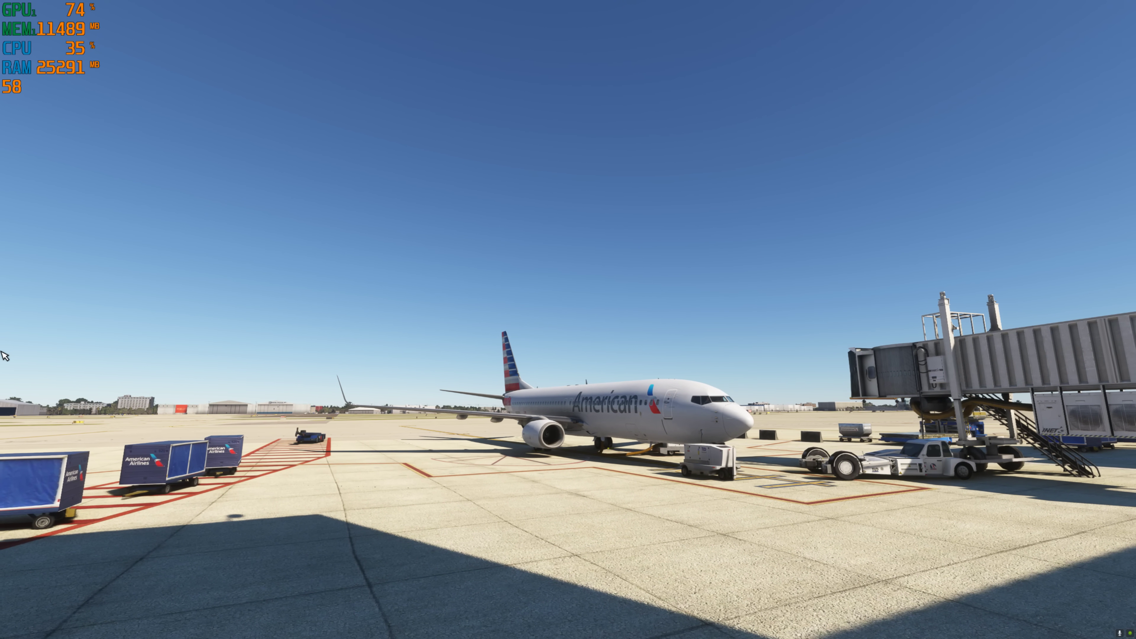
pyautogui.press('End')
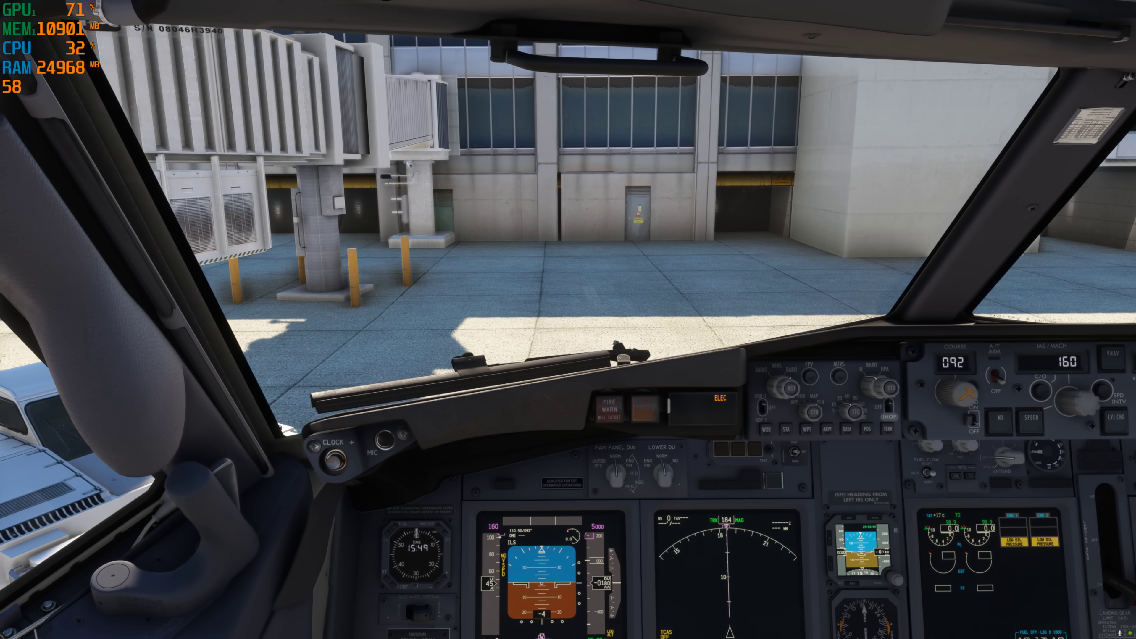
# Review the full list of PC graphics settings in General Options, down to Glass Cockpit Refresh Rate, and resume the flight.
pyautogui.press('Escape')
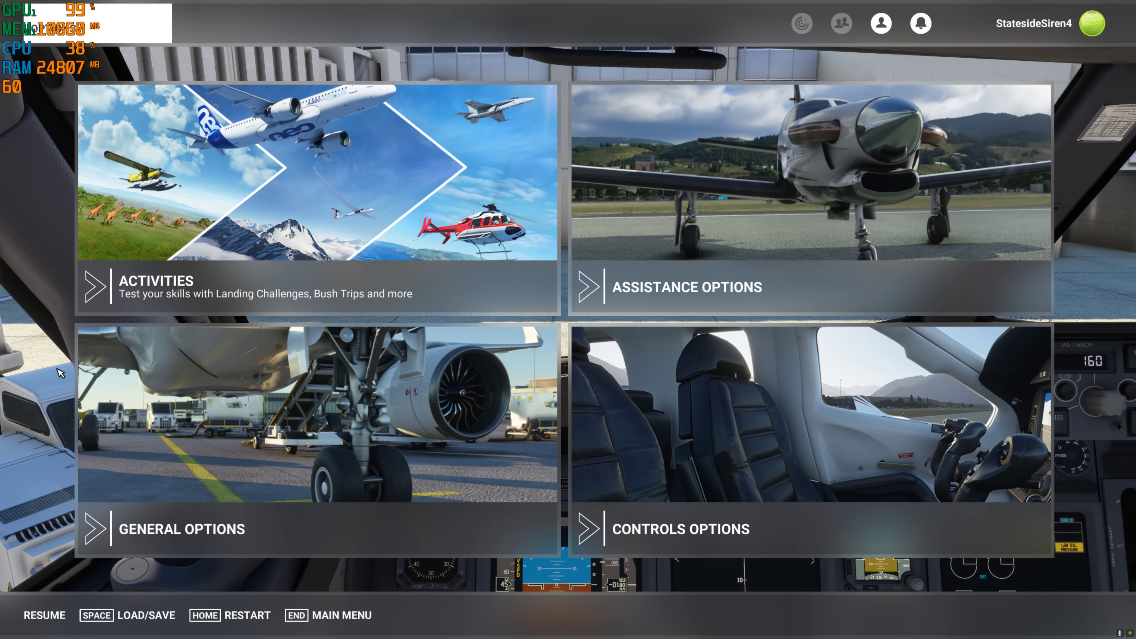
pyautogui.click(330, 426)
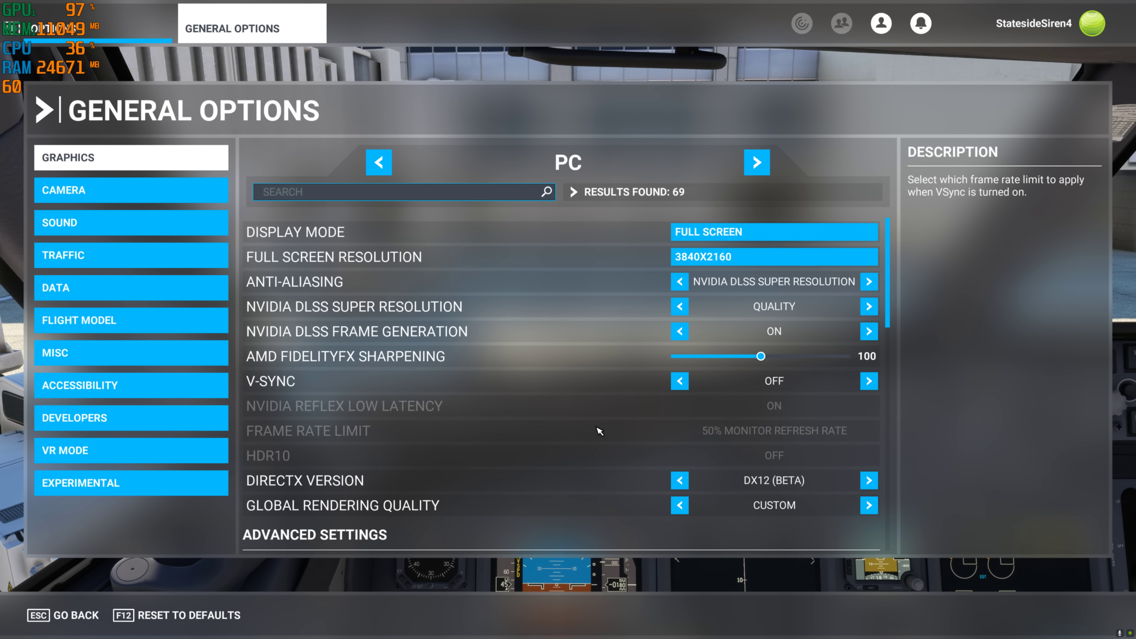
pyautogui.scroll(-6, 598, 432)
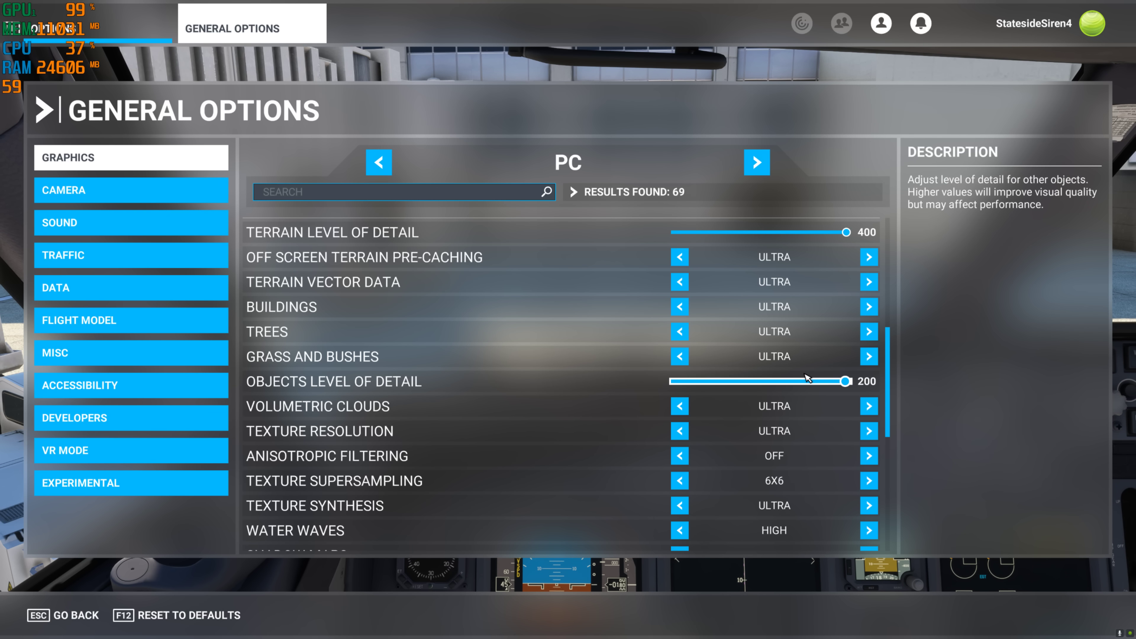
pyautogui.scroll(-5, 616, 289)
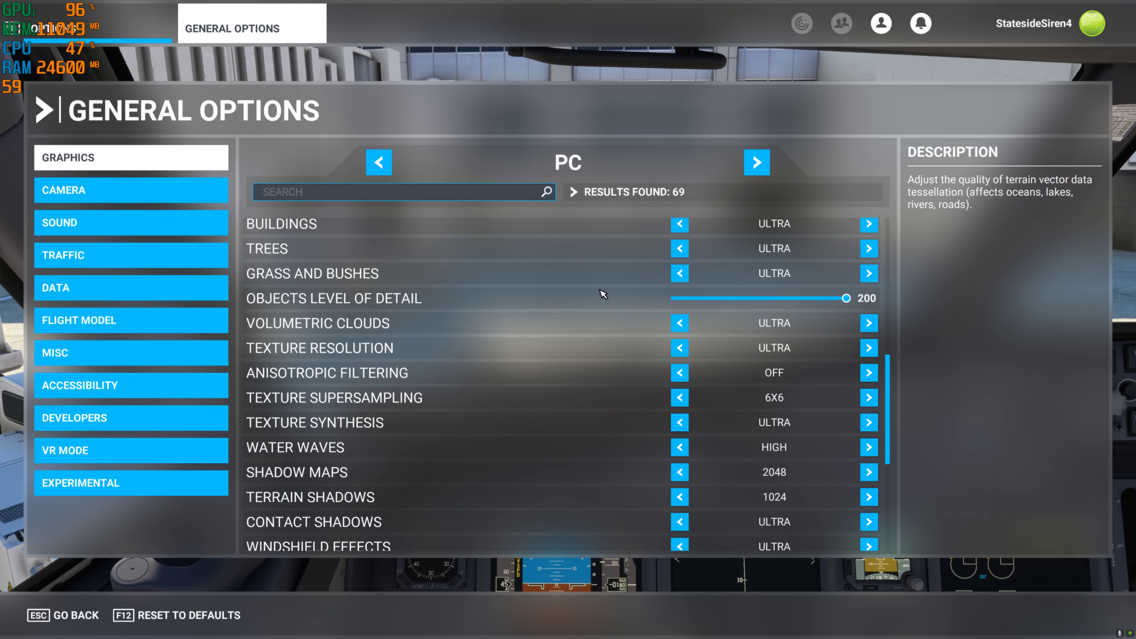
pyautogui.scroll(-2, 583, 328)
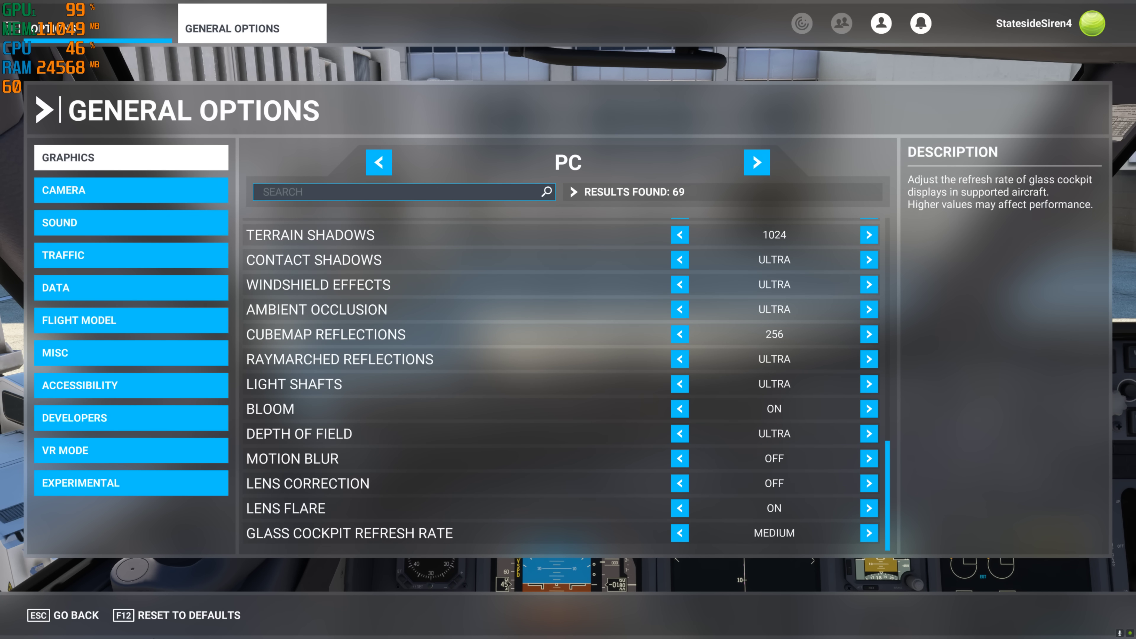
pyautogui.click(62, 616)
pyautogui.click(49, 616)
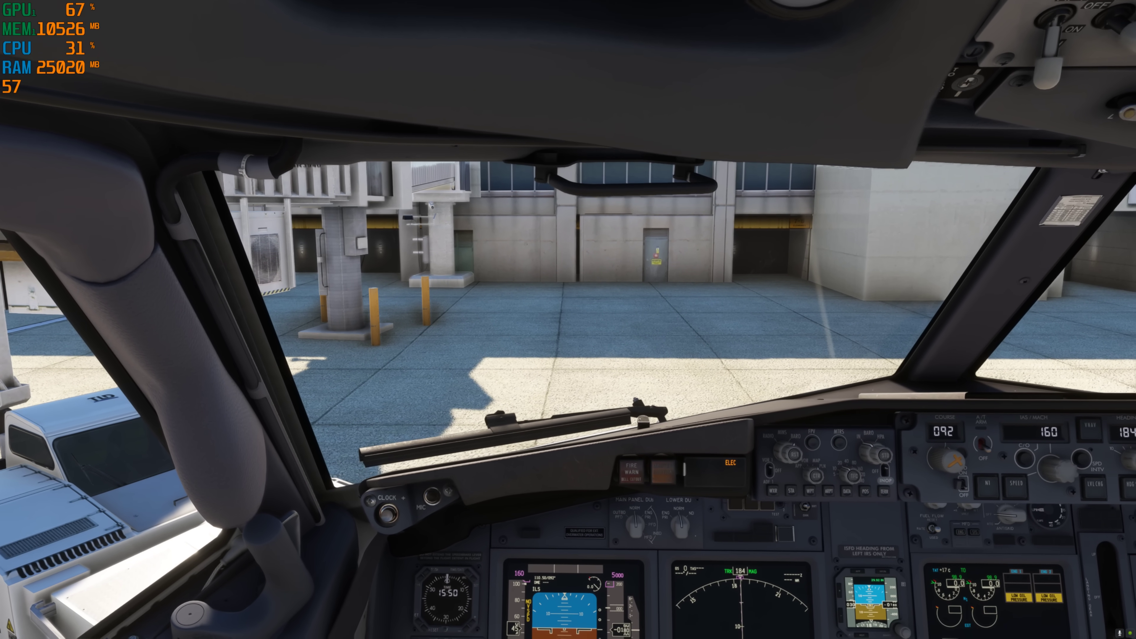
# Change the cockpit view to look toward the first officer's side.
pyautogui.press('a')
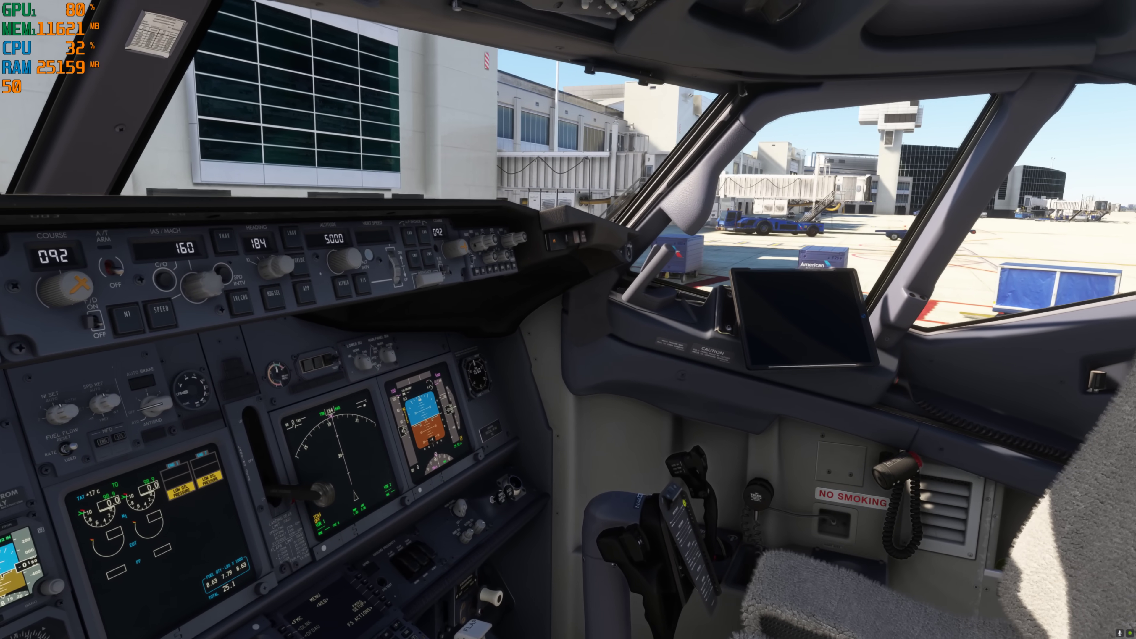
pyautogui.hotkey('ctrl', 'space')
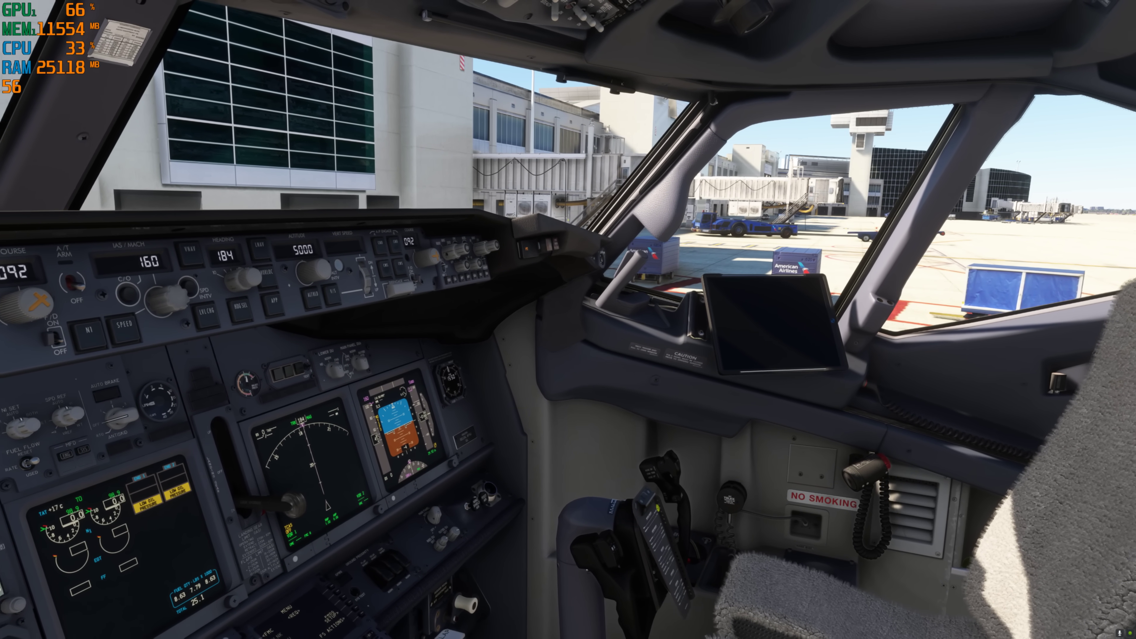